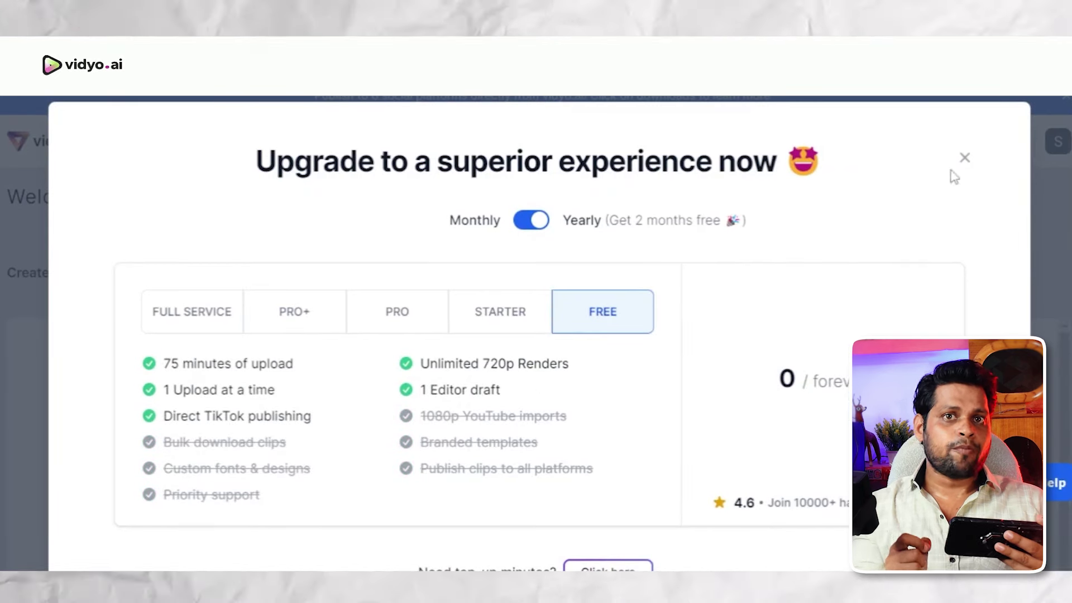
- Log out of the current account and sign back in with Google
click(964, 159)
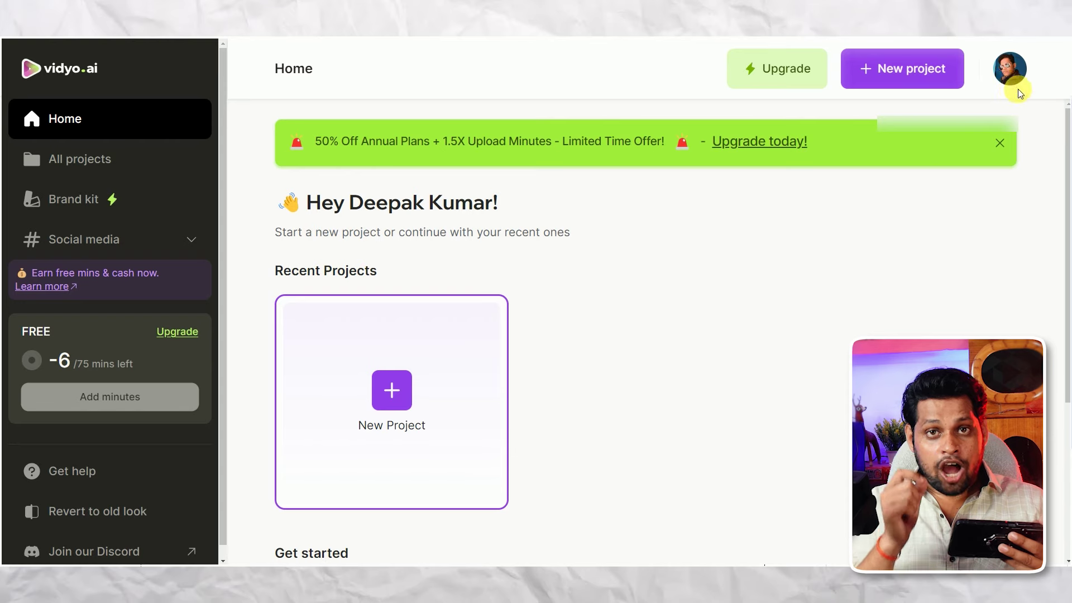
click(1009, 72)
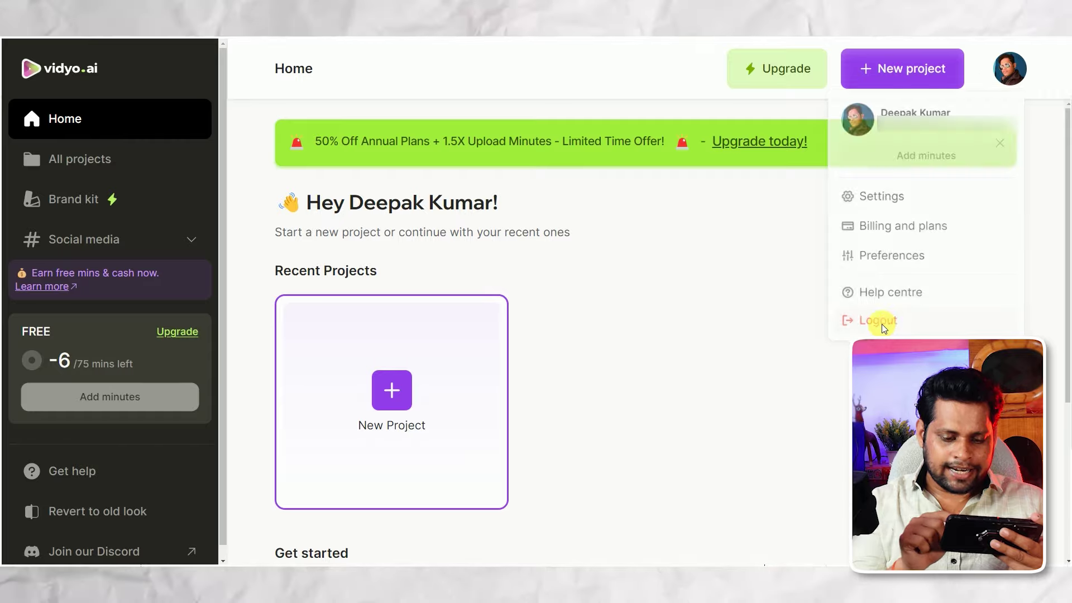
click(891, 324)
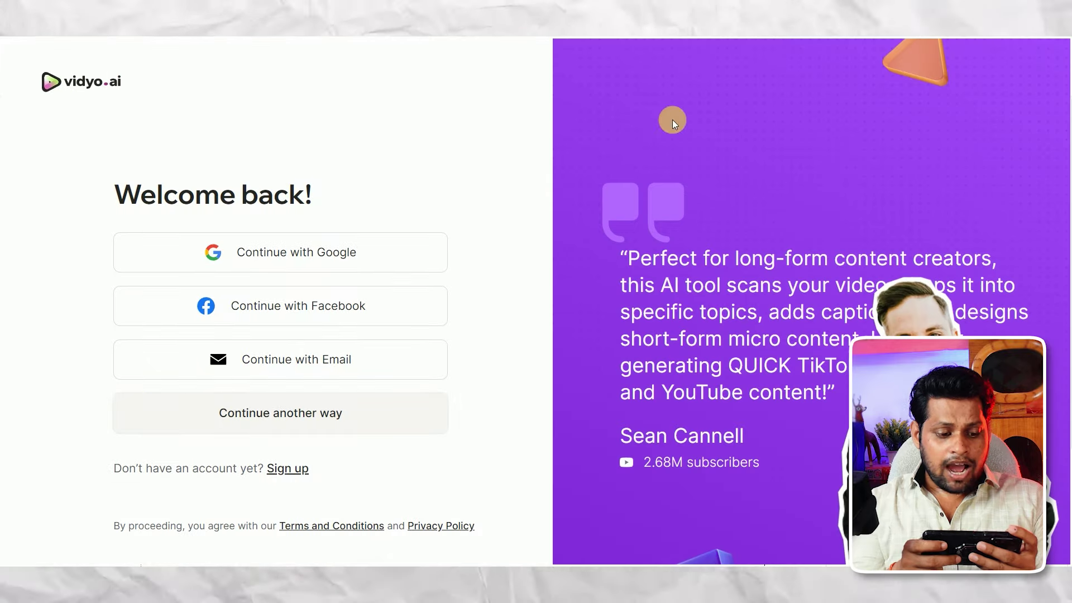
click(284, 261)
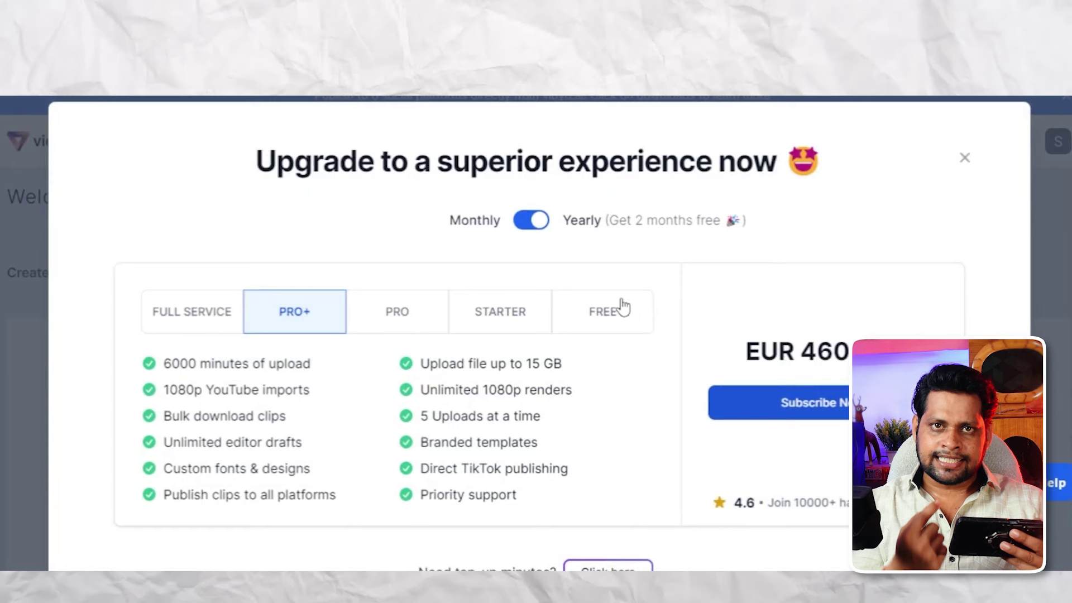
- Choose the Free plan in the upgrade offer and close the offer
click(617, 308)
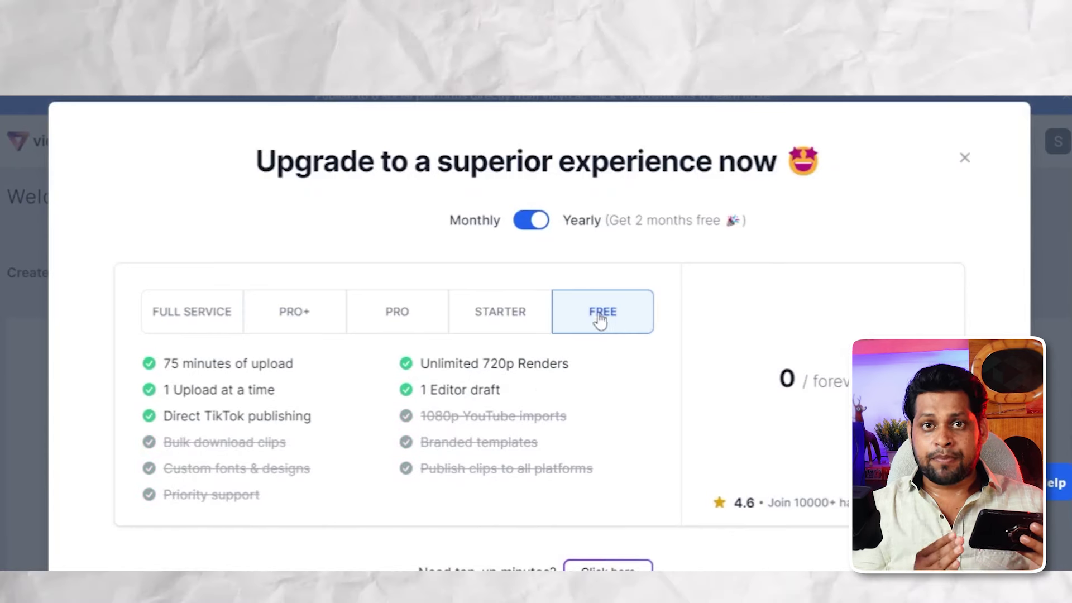
click(964, 158)
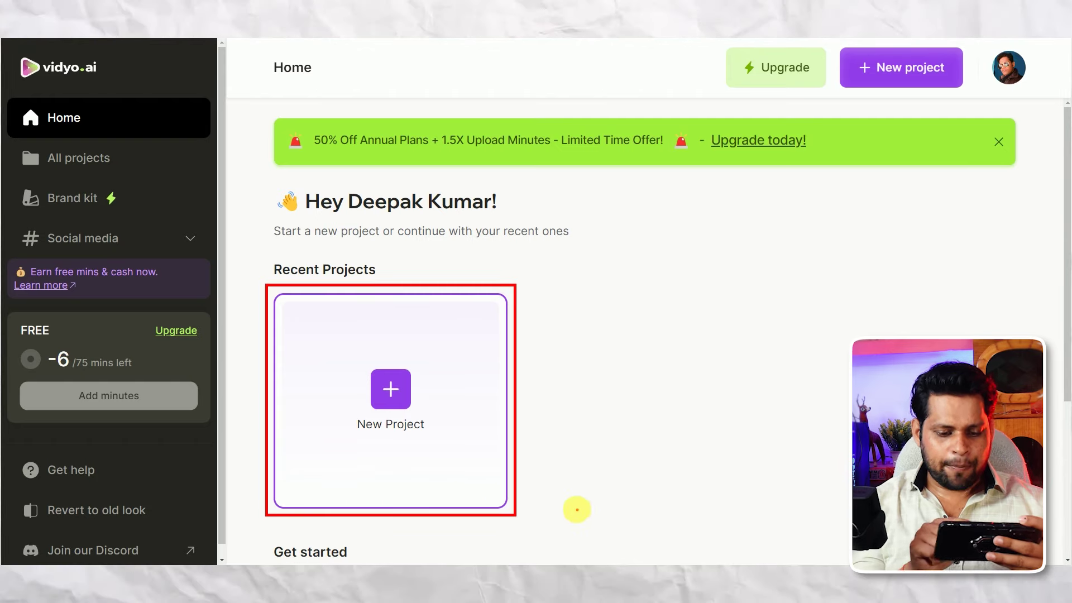
click(392, 390)
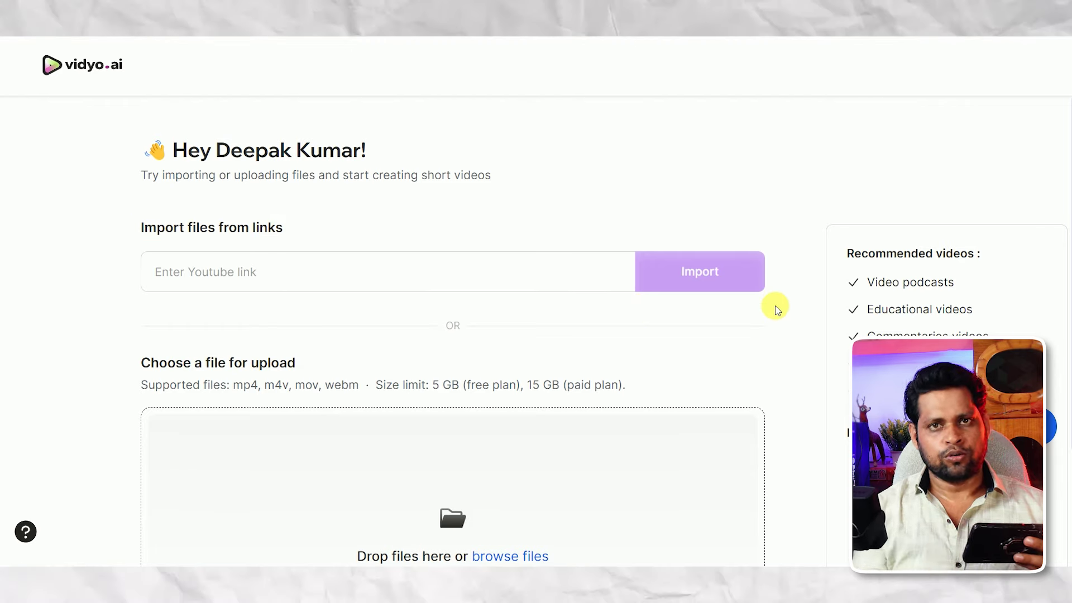
scroll(773, 307, down, 3)
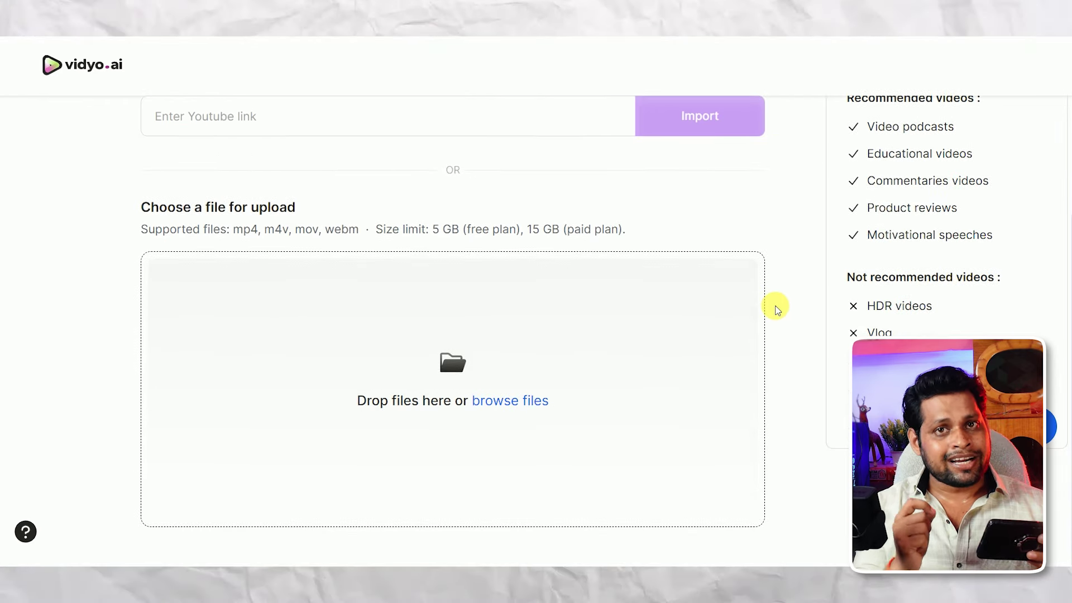
drag(123, 194, 779, 536)
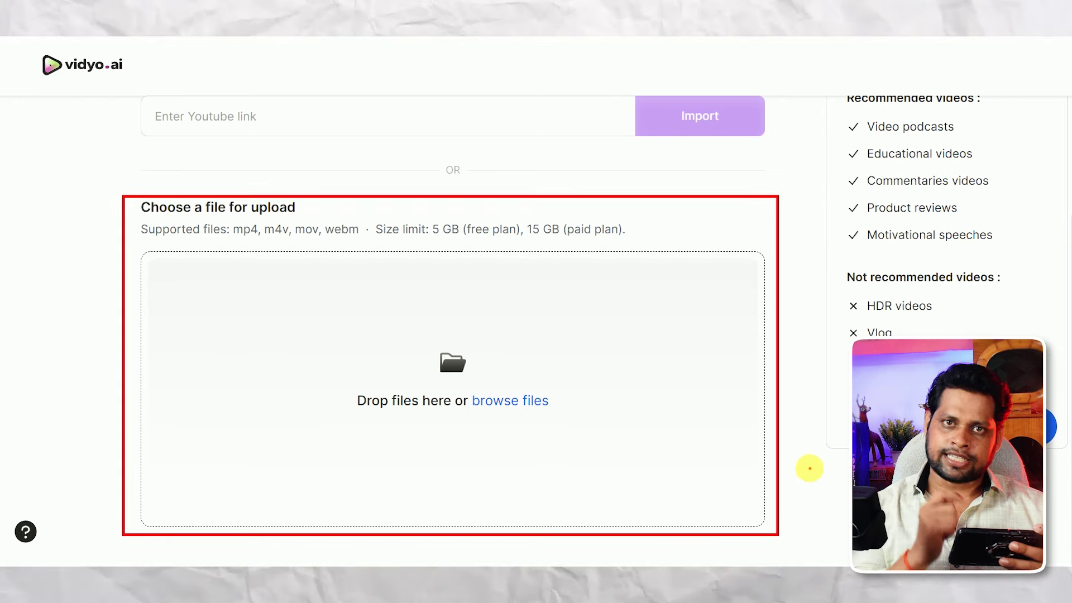
scroll(789, 418, up, 3)
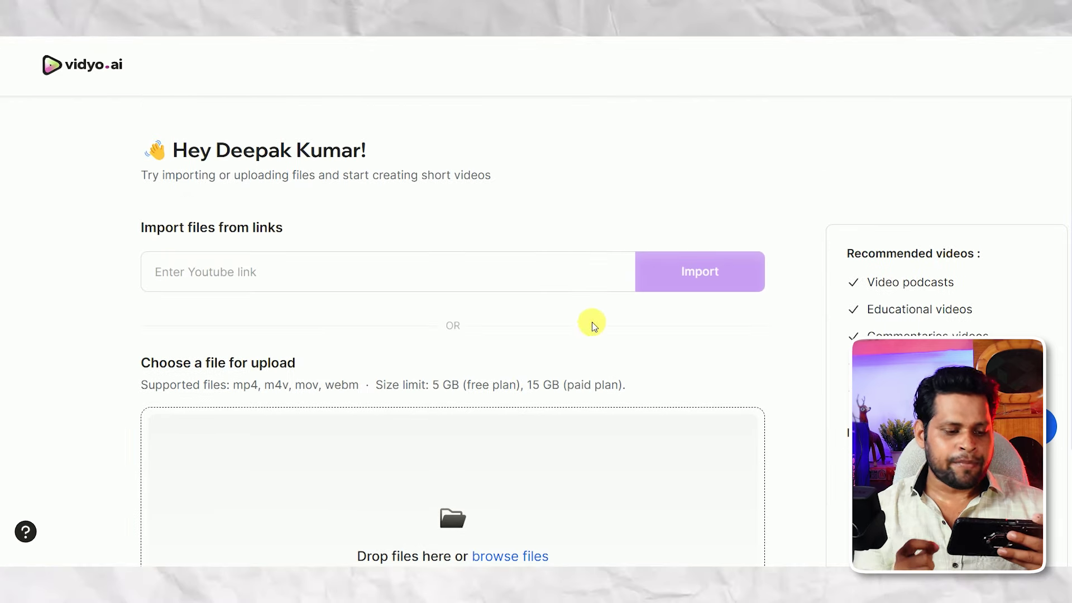
click(163, 273)
text(https://youtu.be/iEROPceOUOk?si=IlJHVVFO03-snGBZ)
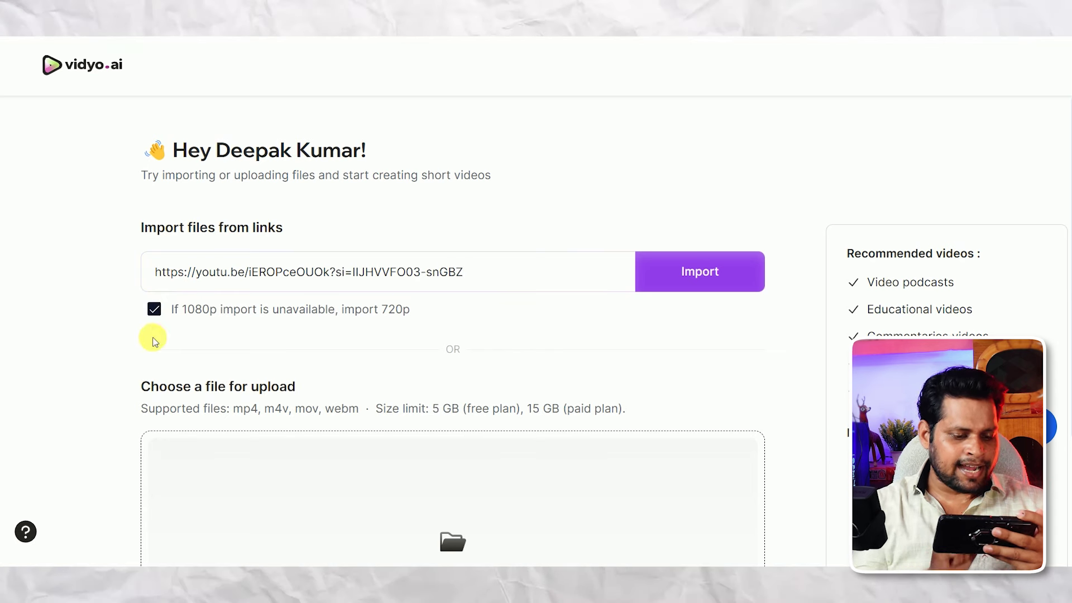
click(694, 278)
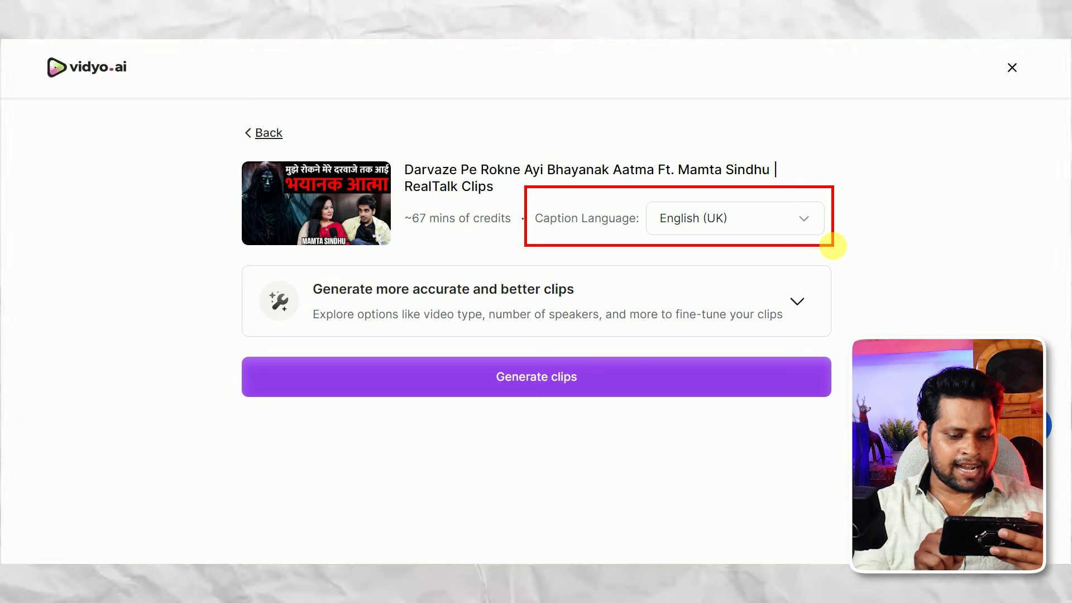
- Set the caption language to English (Global) and the content type to Podcast in the clip generation options
click(796, 223)
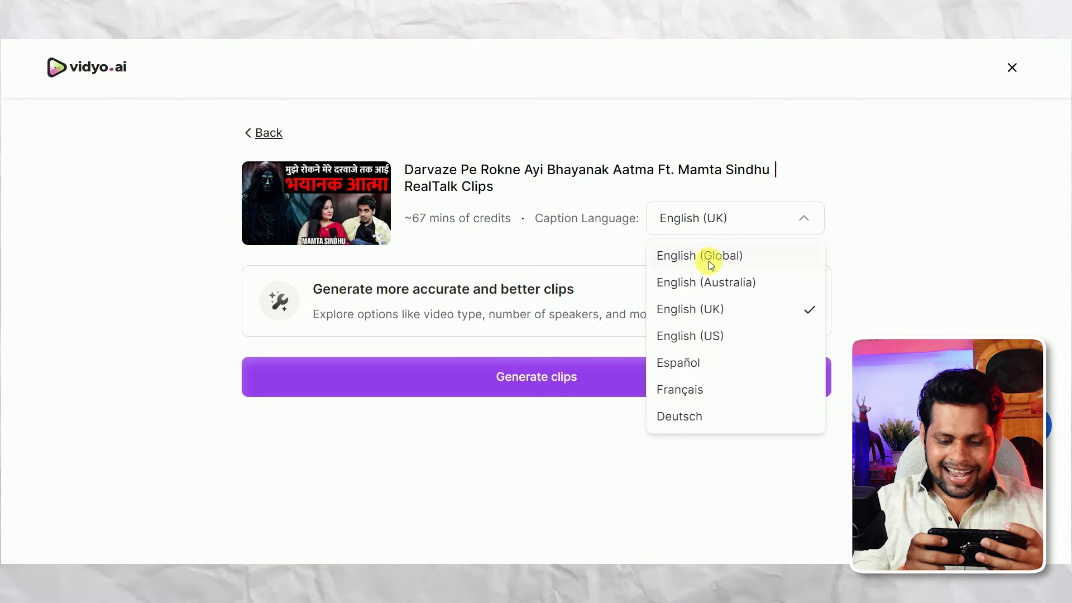
click(706, 263)
mouse_move(231, 258)
mouse_down()
mouse_move(275, 288)
mouse_move(600, 336)
mouse_move(840, 342)
mouse_up()
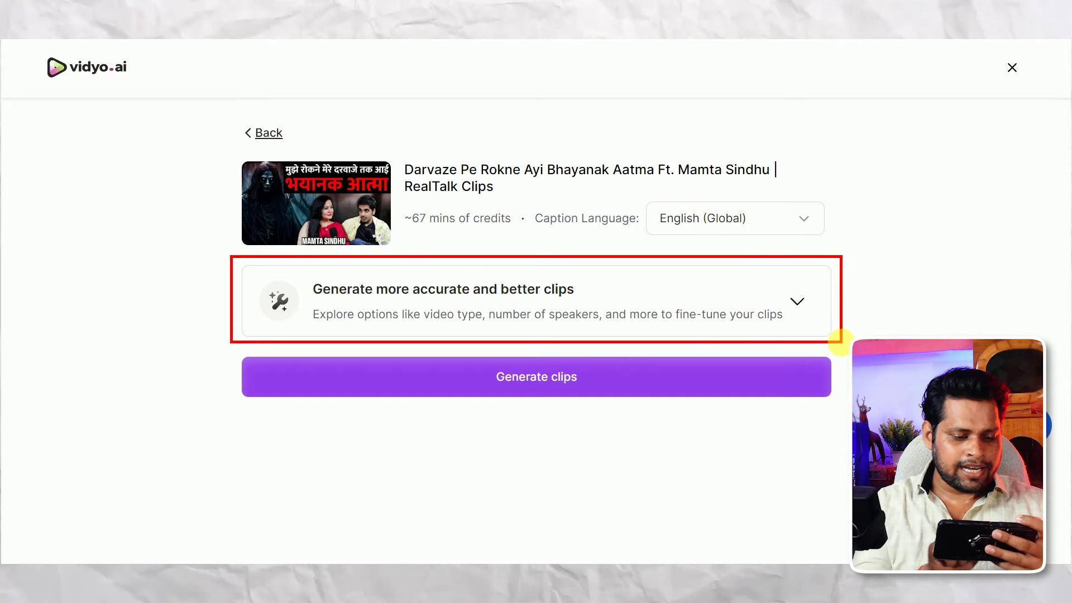
click(799, 306)
scroll(249, 306, down, 2)
mouse_move(251, 304)
mouse_down()
mouse_move(582, 390)
mouse_move(737, 400)
mouse_up()
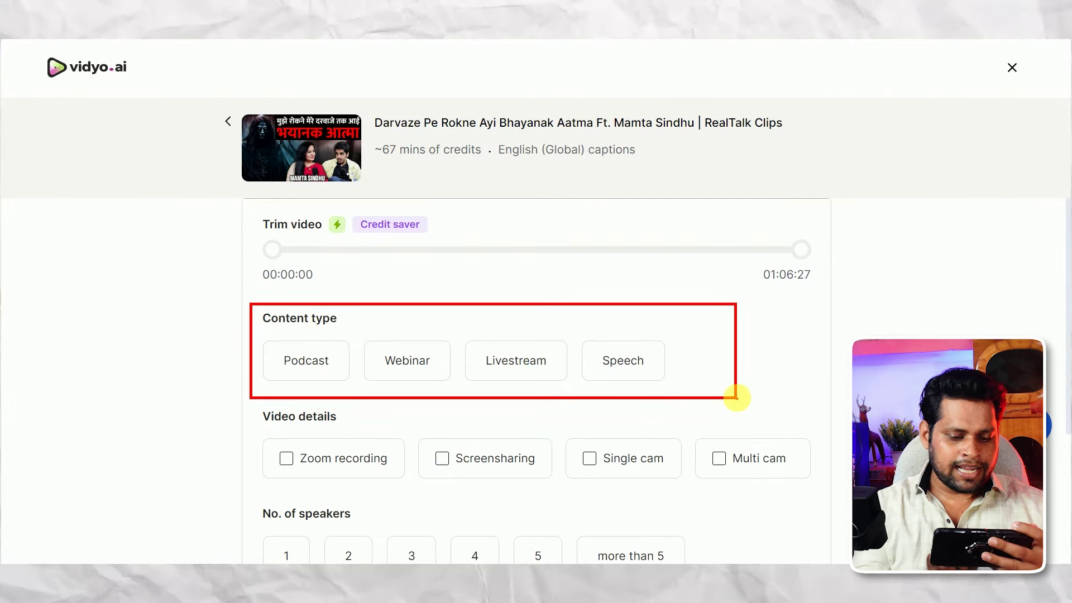
click(316, 366)
scroll(412, 390, down, 2)
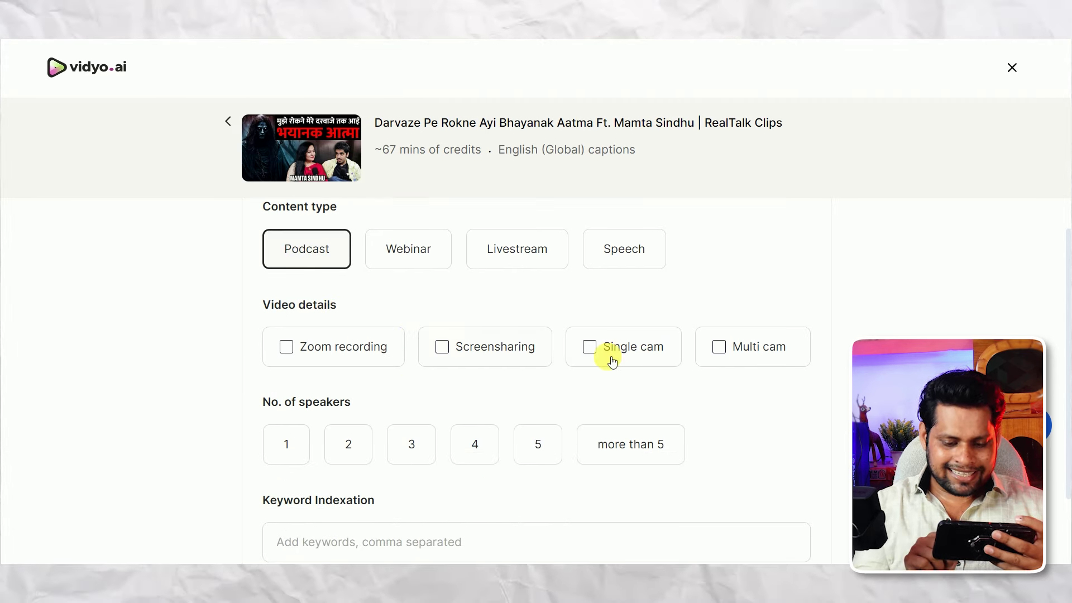
- Set the video details to Single cam and the number of speakers to 4
click(591, 349)
scroll(742, 390, down, 1)
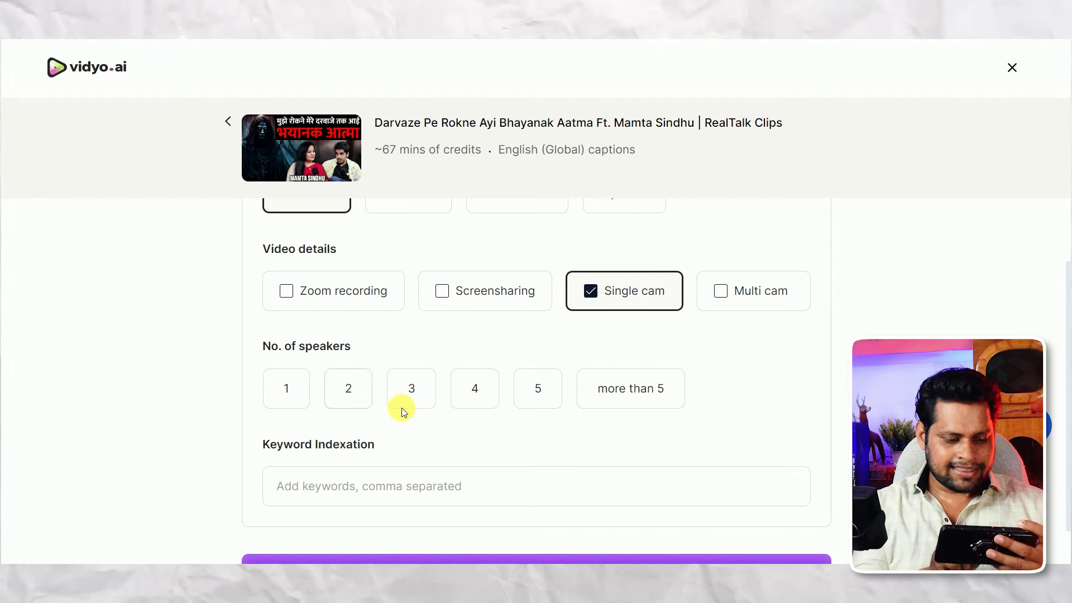
click(418, 391)
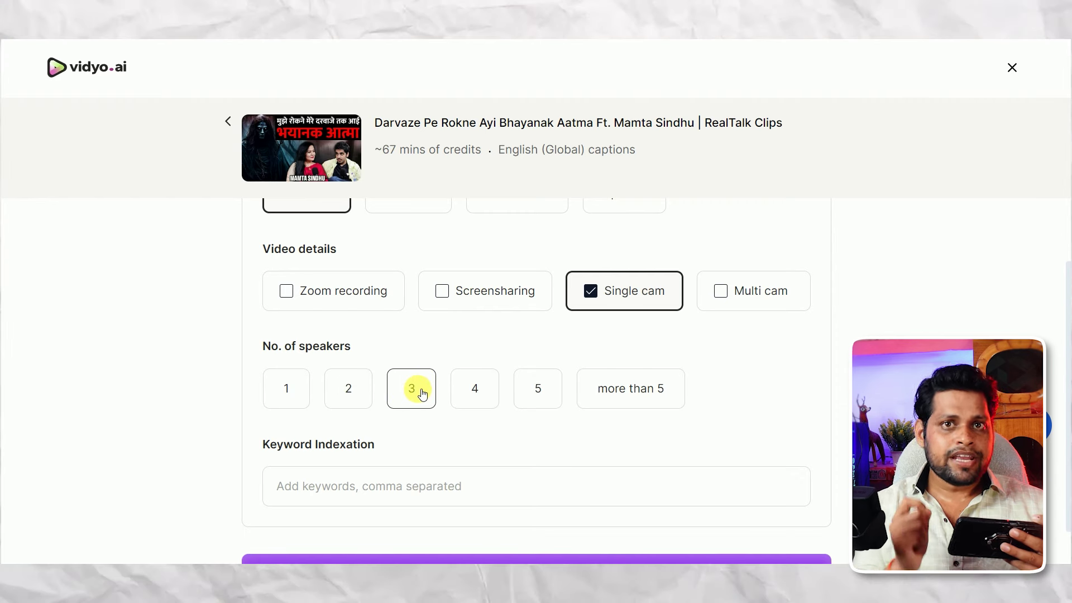
click(473, 392)
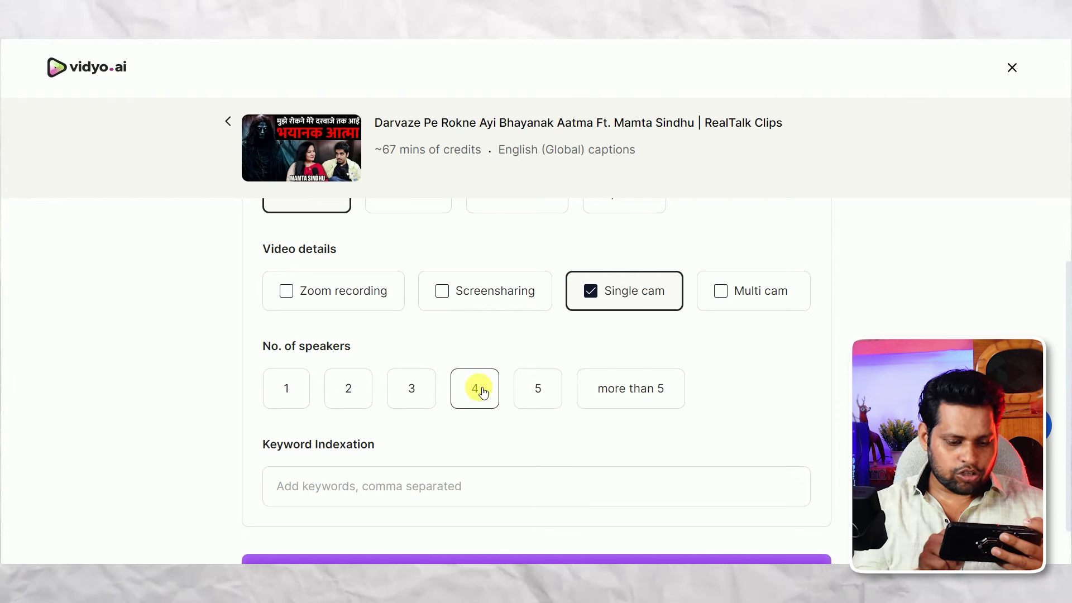
scroll(824, 291, down, 1)
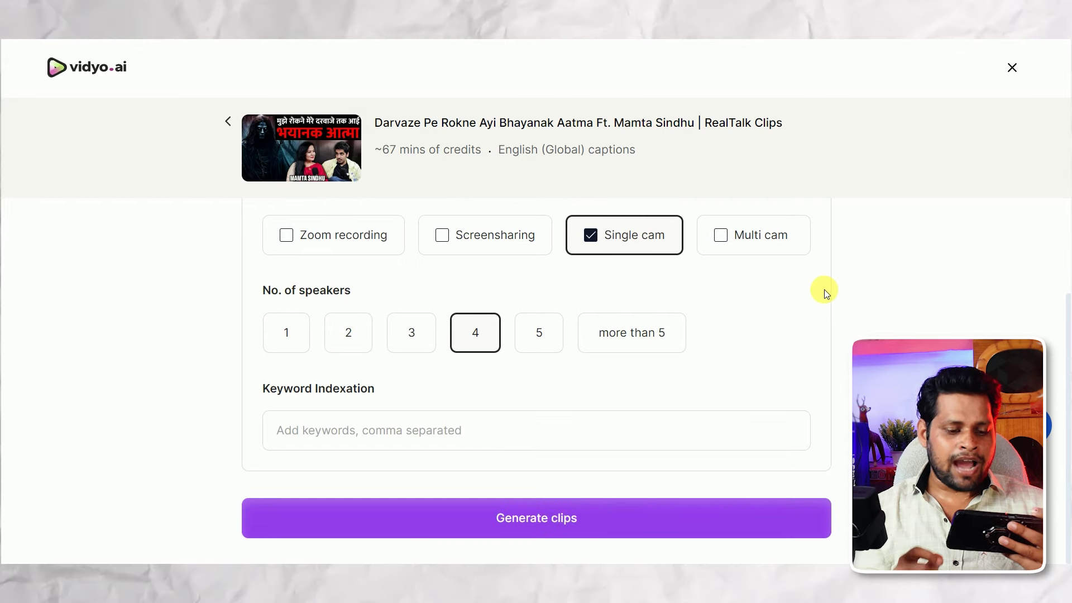
- Generate the clips and open the resulting project's list of shorts
click(505, 513)
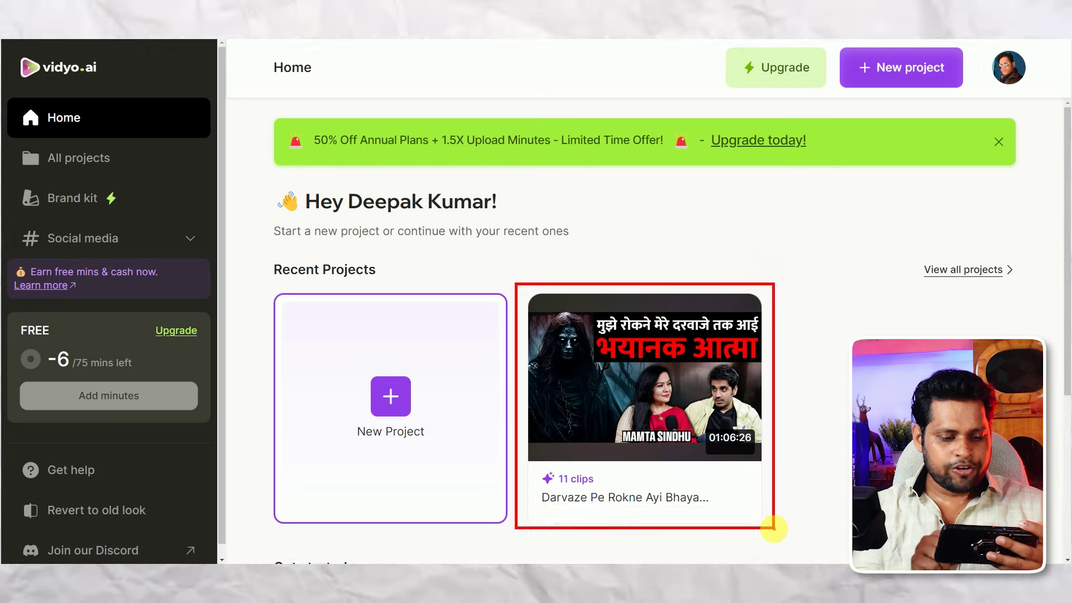
click(665, 400)
mouse_move(428, 166)
mouse_down()
mouse_move(455, 382)
mouse_move(455, 311)
mouse_move(426, 185)
mouse_up()
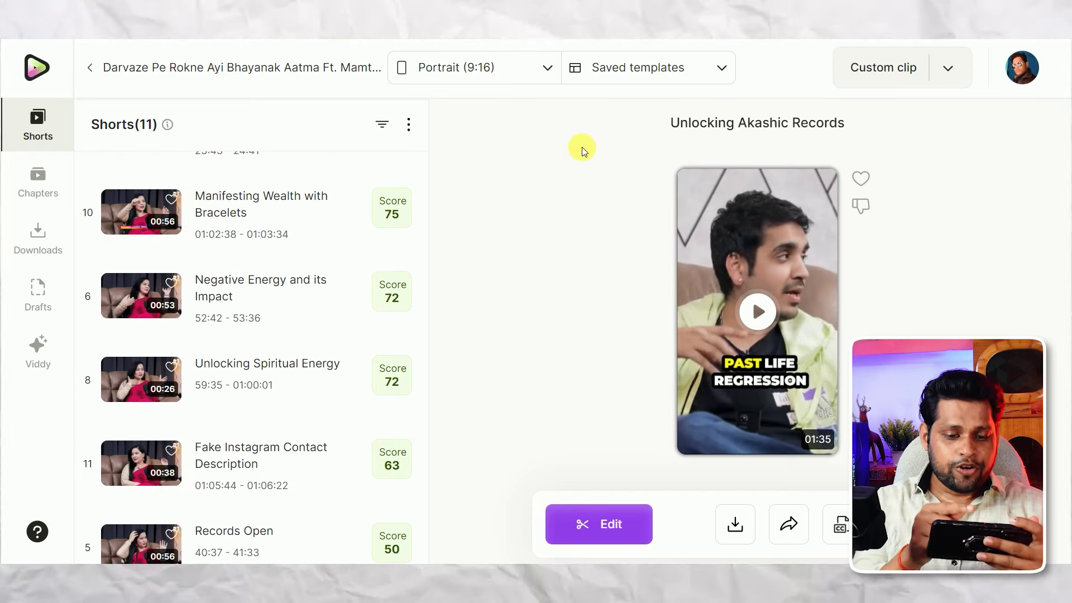
- Check the available aspect ratio options and the preview of the Unlocking Akashic Records short
click(545, 75)
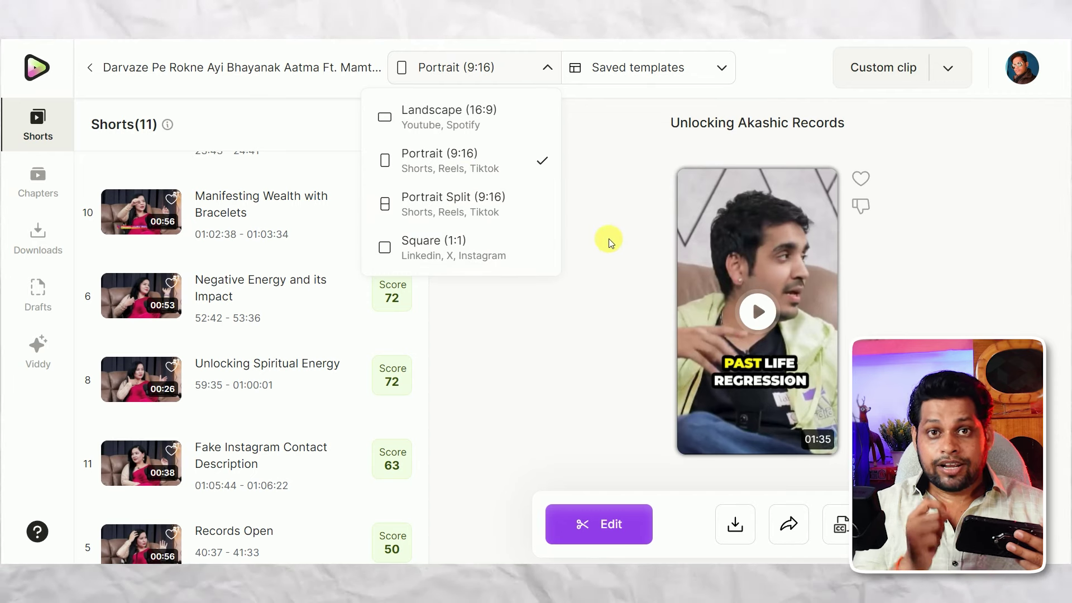
click(885, 255)
mouse_move(902, 211)
mouse_down()
mouse_move(800, 343)
mouse_move(800, 321)
mouse_move(832, 325)
mouse_up()
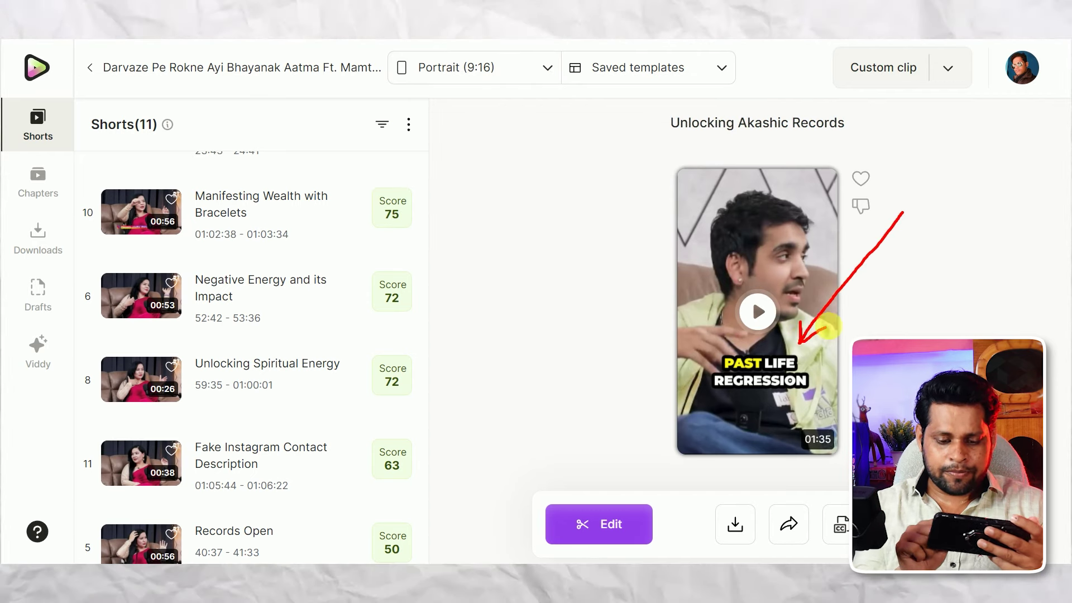
- Open the Unlocking Akashic Records short for editing and apply the stock template with yellow-highlighted captions
drag(534, 494, 674, 557)
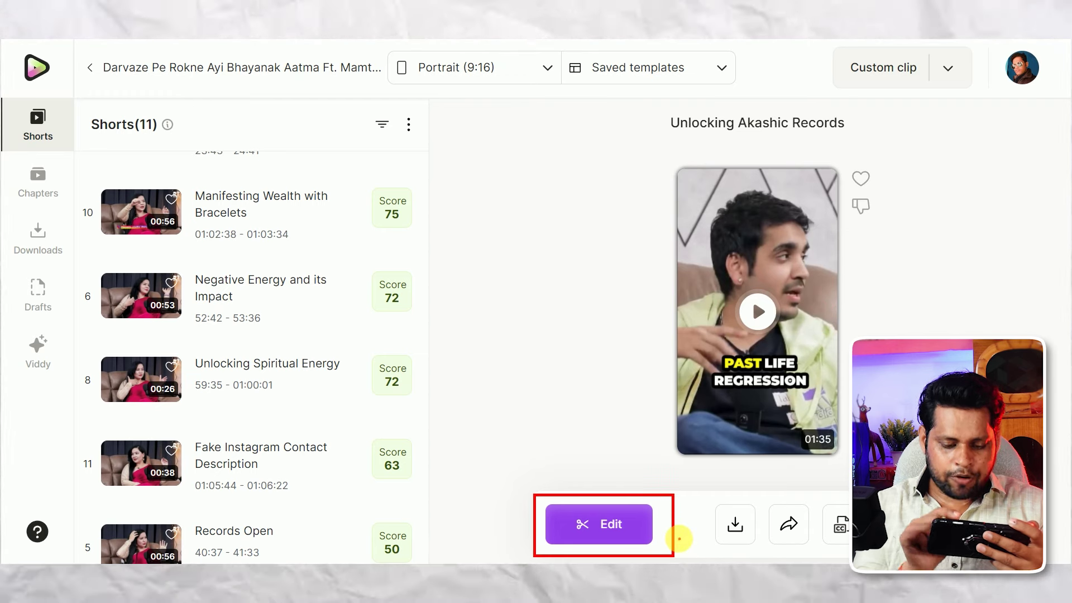
click(614, 522)
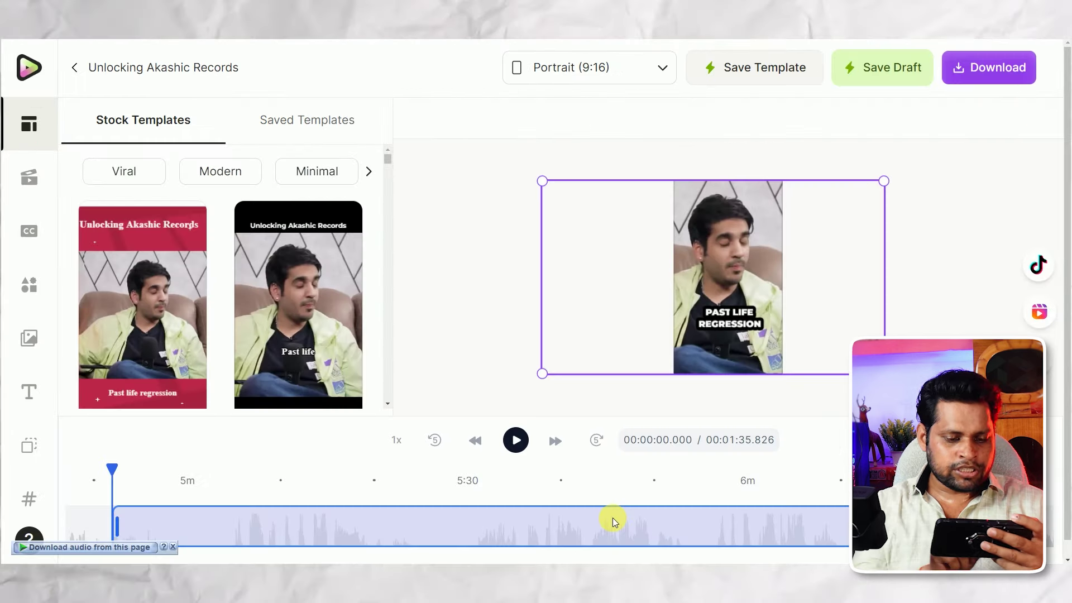
mouse_move(388, 160)
mouse_down()
mouse_move(397, 203)
mouse_move(395, 179)
mouse_up()
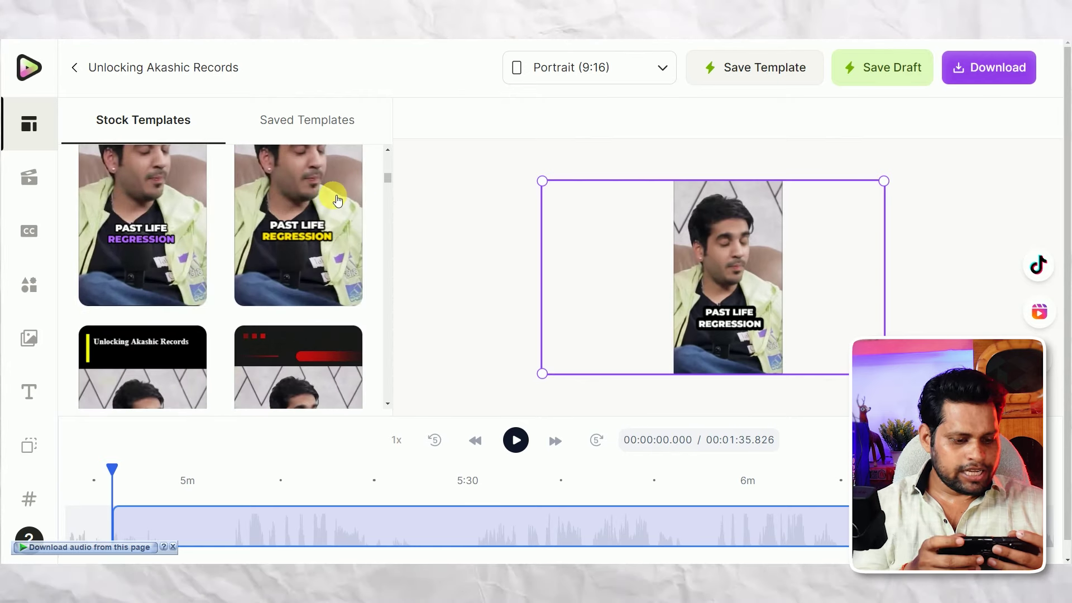
click(337, 199)
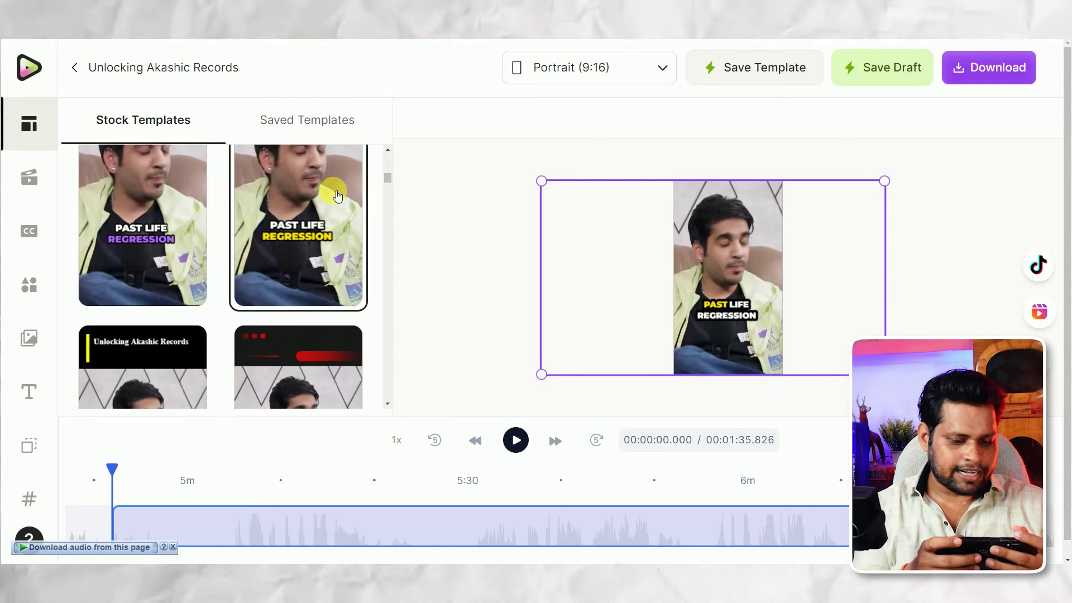
- Review the CutMagic feature, including its before-and-after examples and the notice shown when enabling it
click(33, 179)
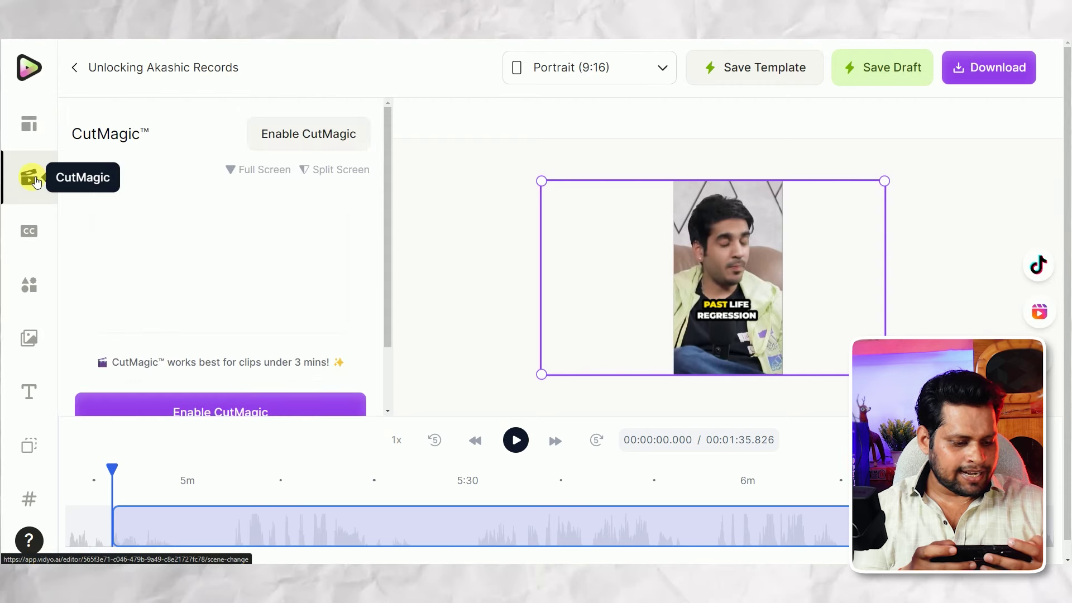
drag(383, 180, 396, 333)
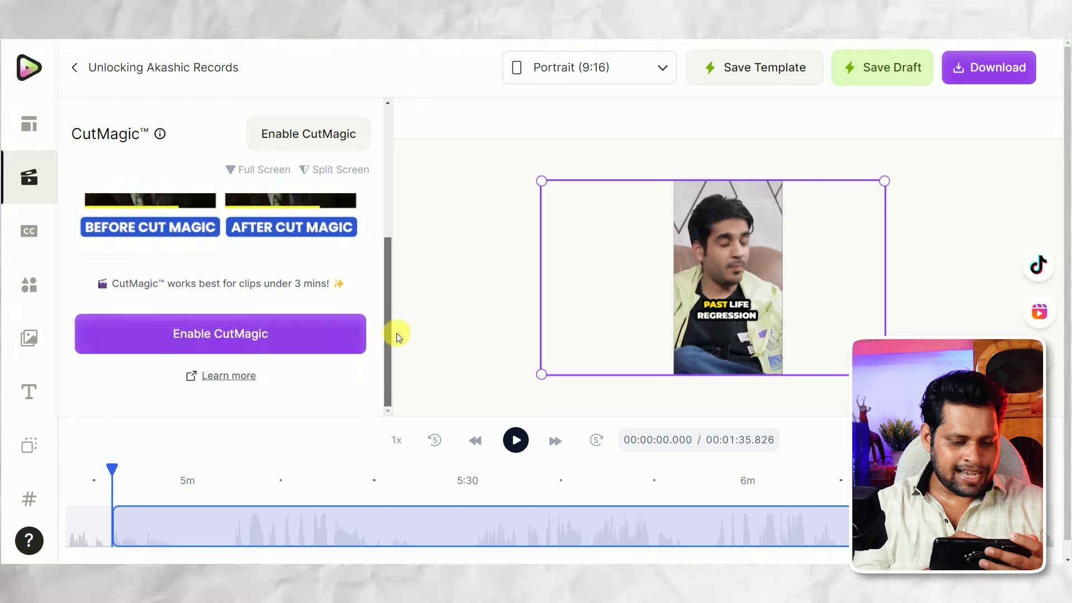
click(282, 337)
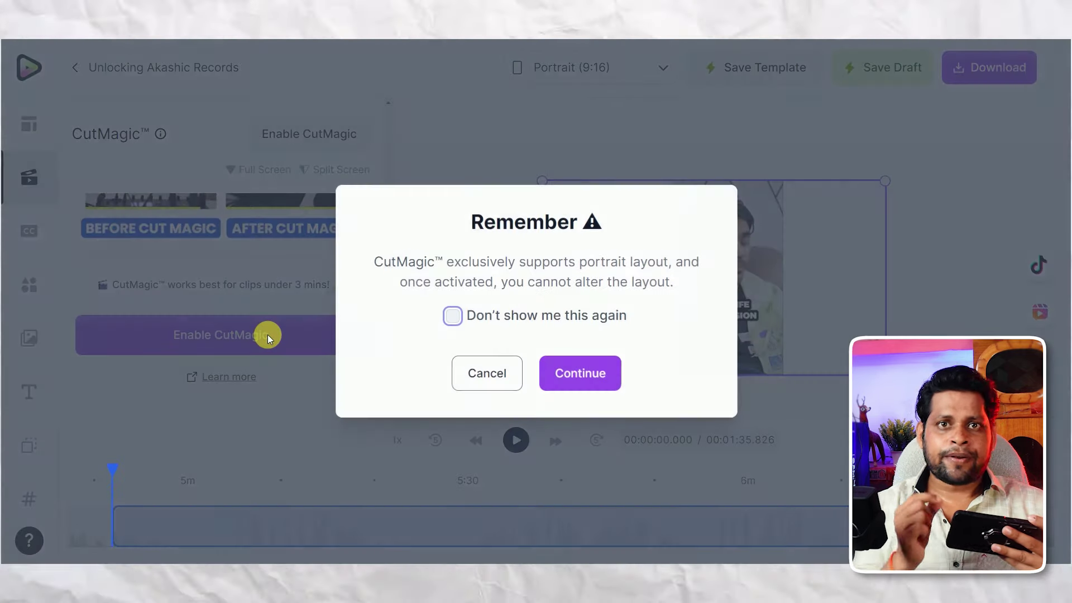
click(272, 333)
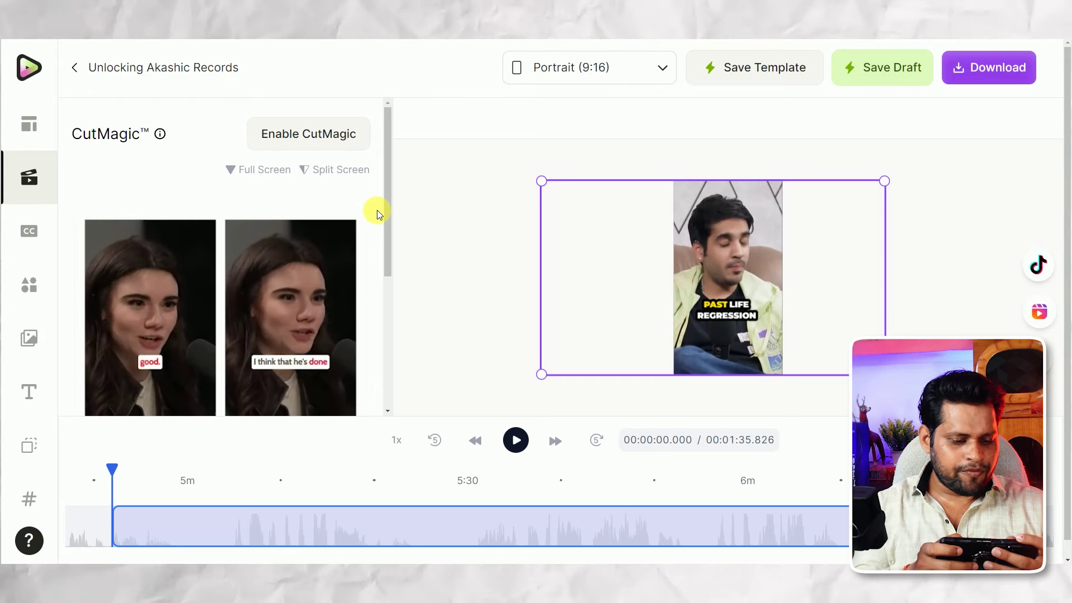
drag(387, 189, 396, 333)
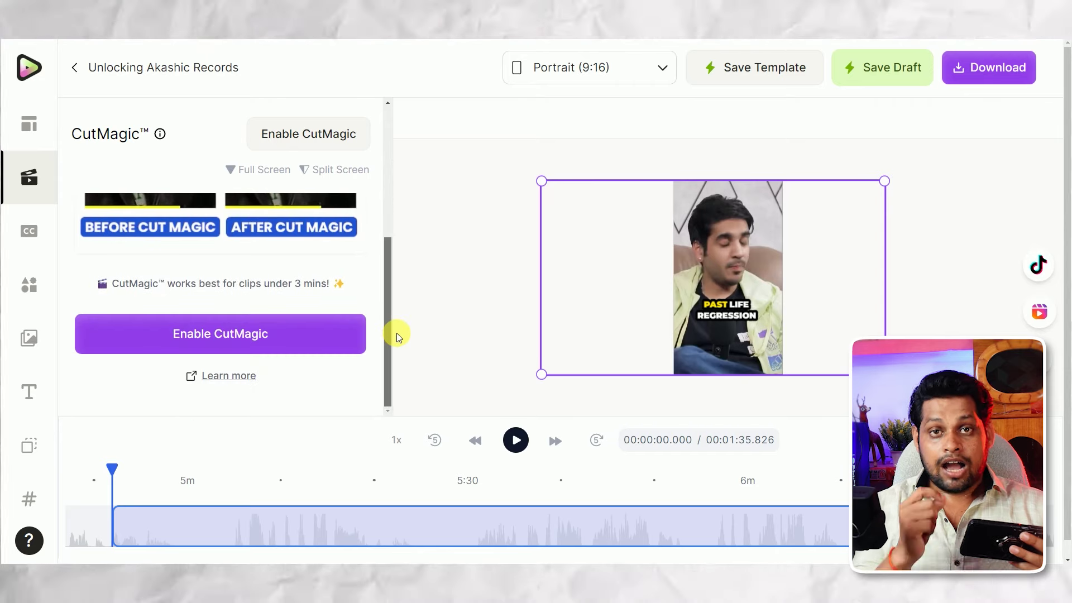
drag(396, 333, 373, 192)
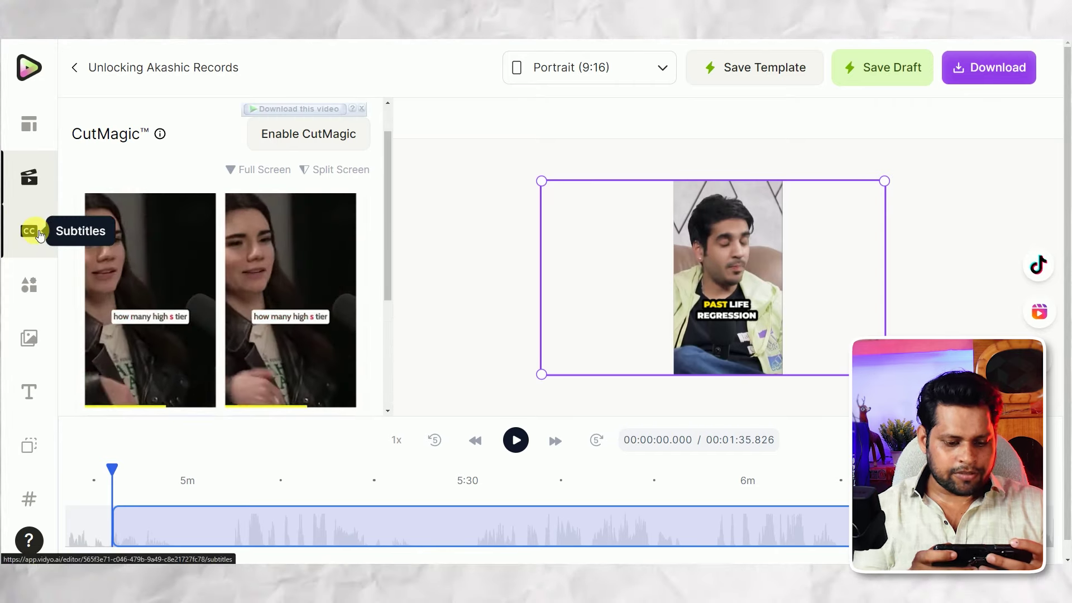
- Open the short's subtitles and select the full text of the first line, "Past life regression"
click(42, 233)
scroll(388, 174, down, 1)
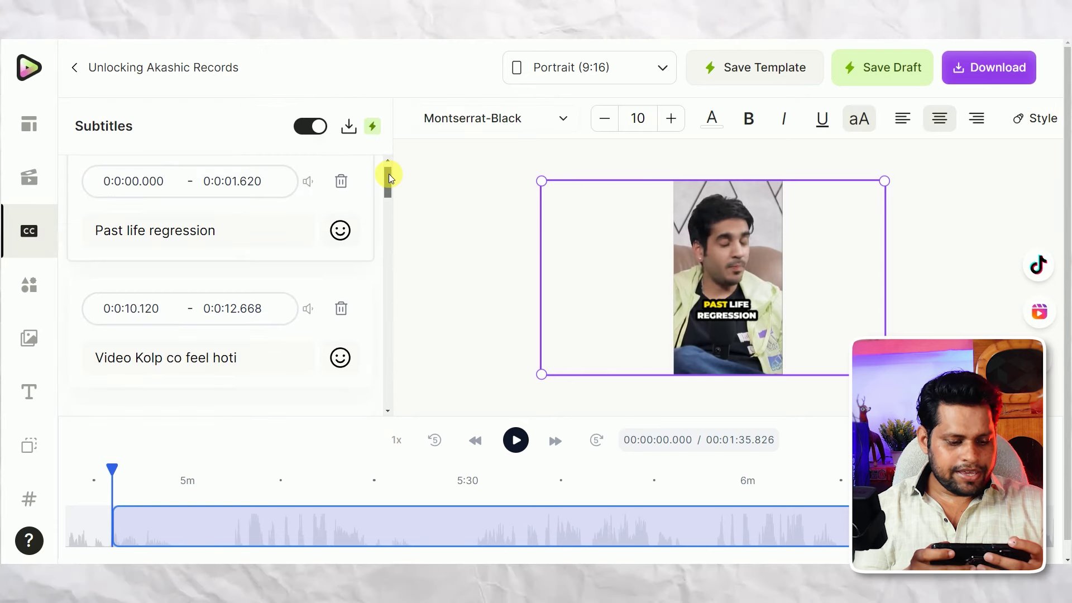
drag(388, 173, 391, 202)
drag(215, 249, 74, 246)
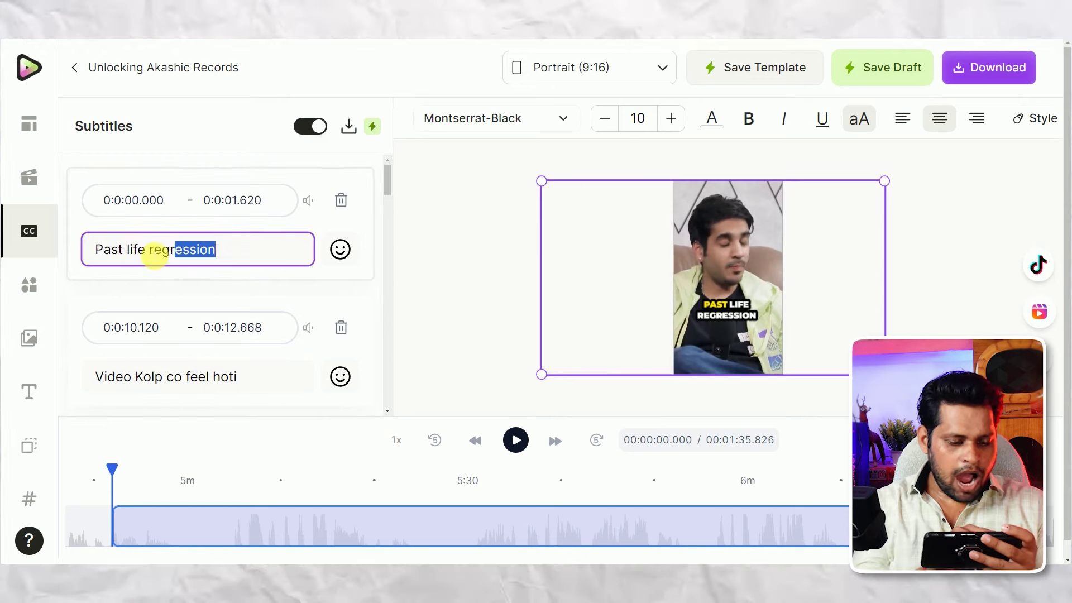
double_click(196, 249)
click(235, 248)
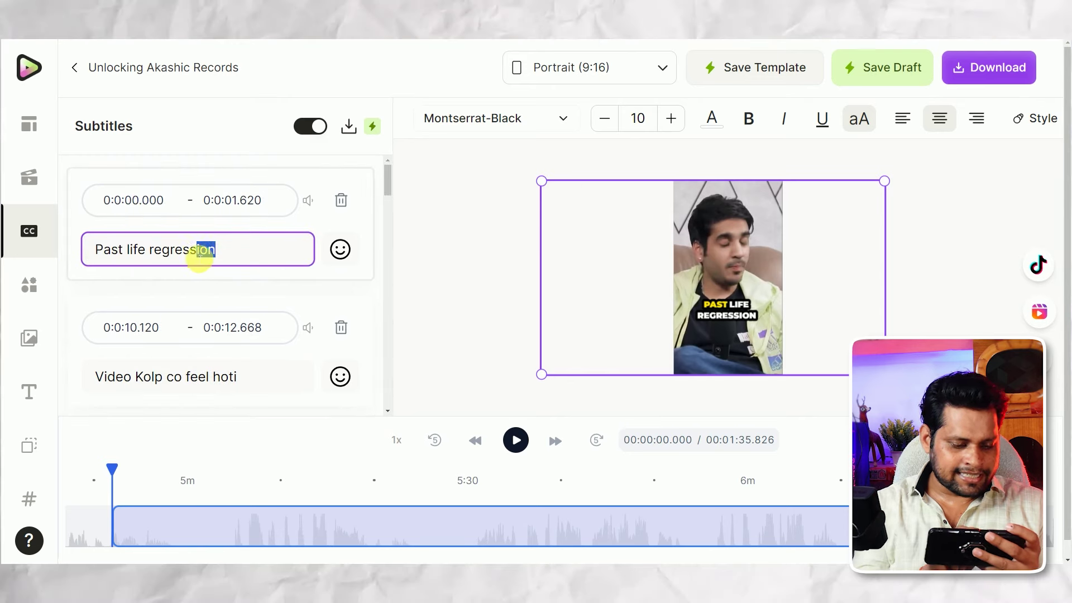
key(ctrl+a)
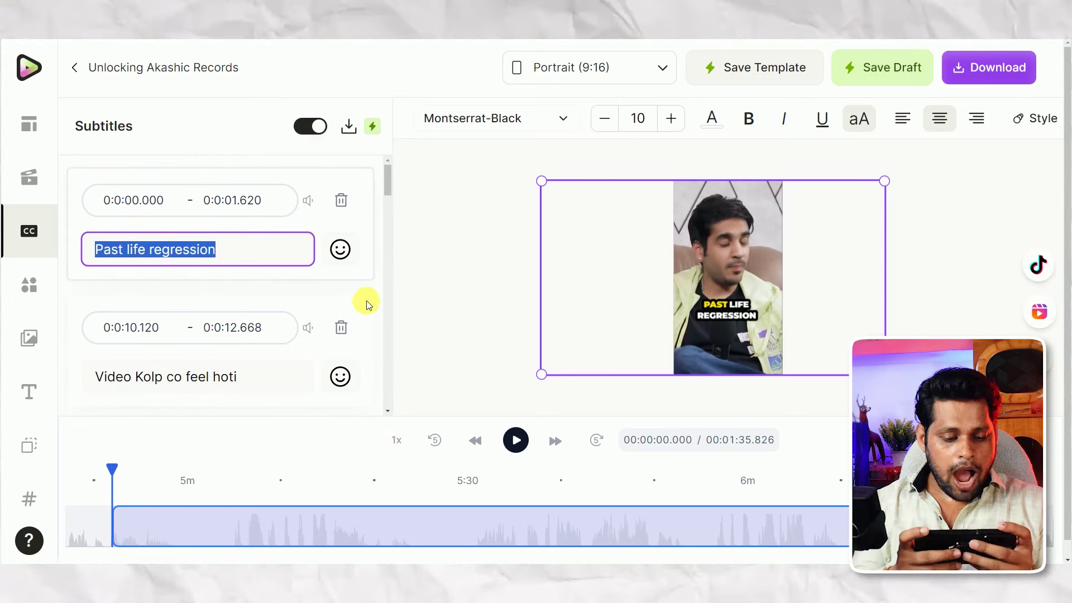
- Add an empty subtitle line after "Past life regression" and place the cursor in its text
mouse_move(364, 288)
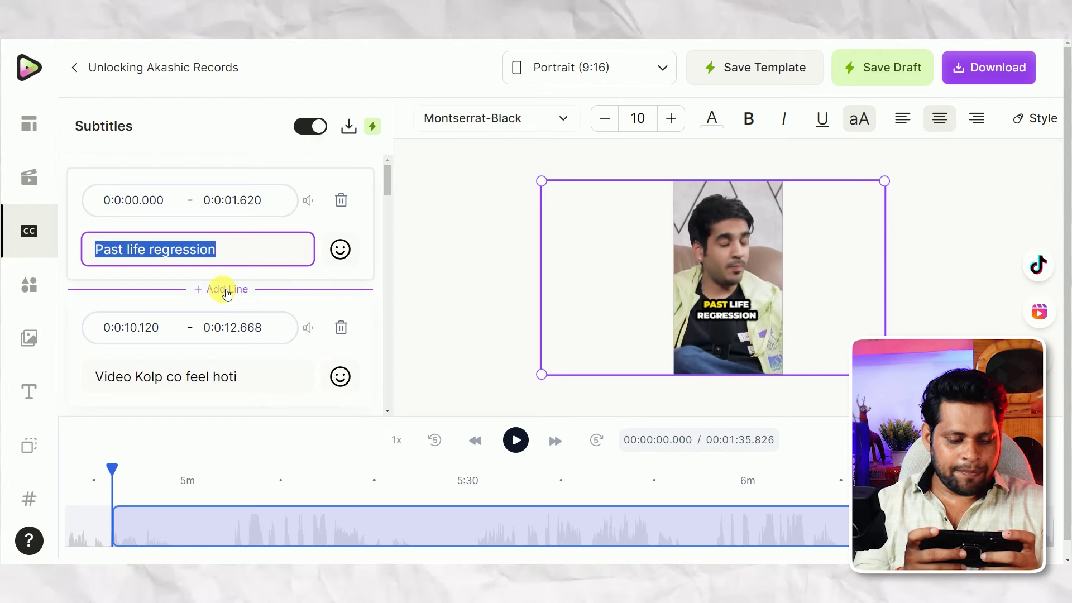
click(227, 290)
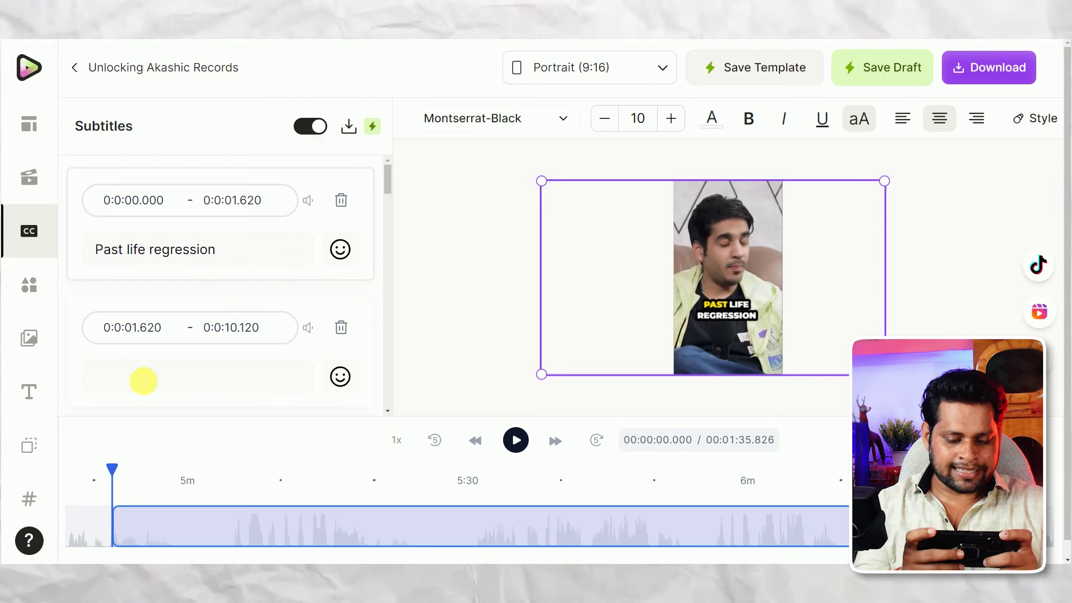
click(146, 380)
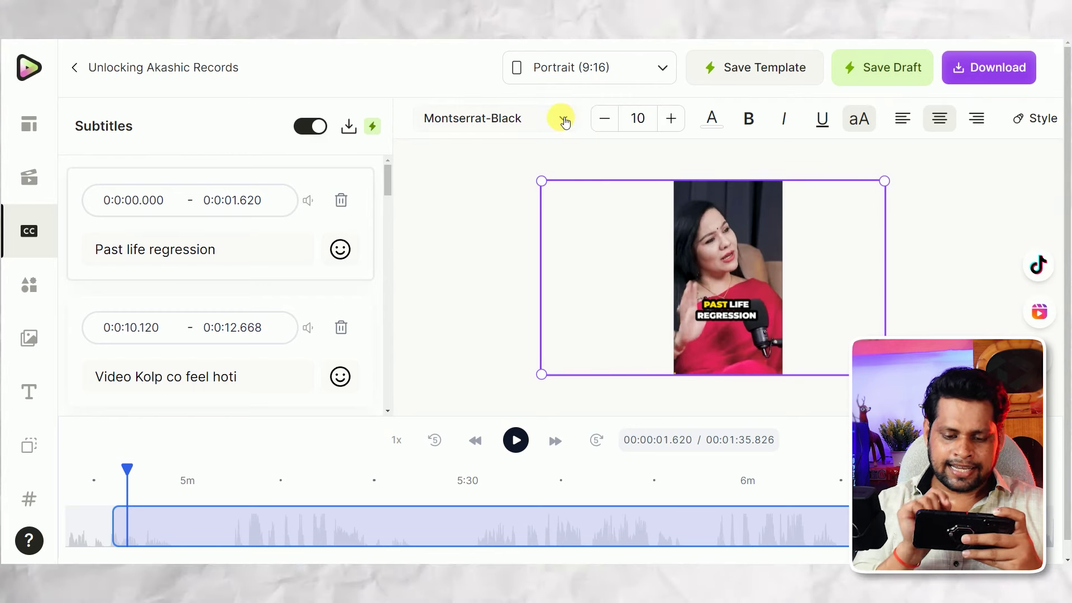
- Browse the available subtitle fonts and try the Bangers font
click(563, 120)
scroll(167, 271, down, 1)
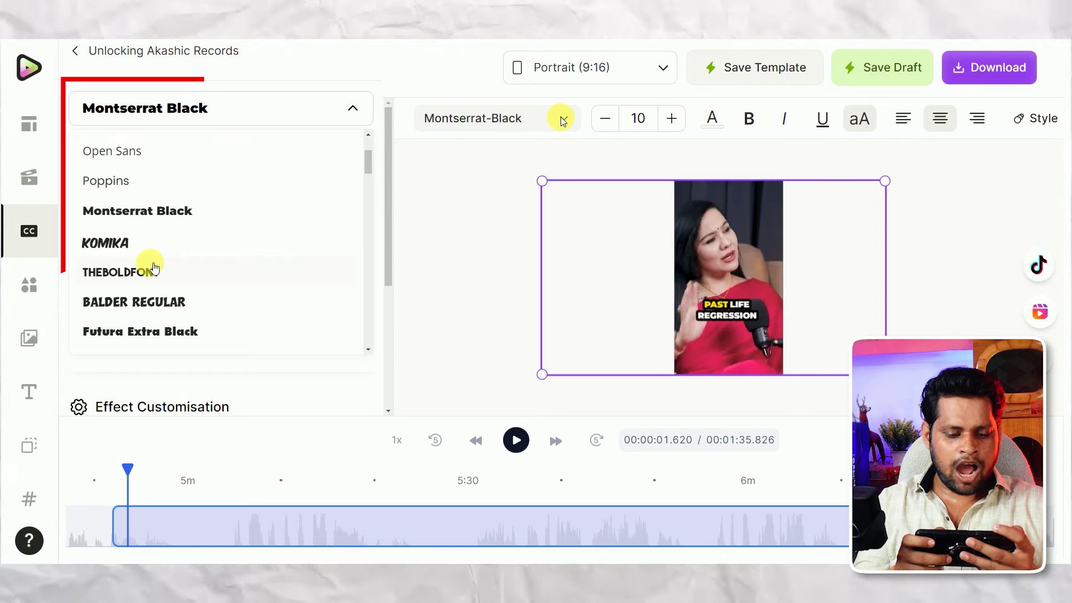
scroll(154, 268, down, 4)
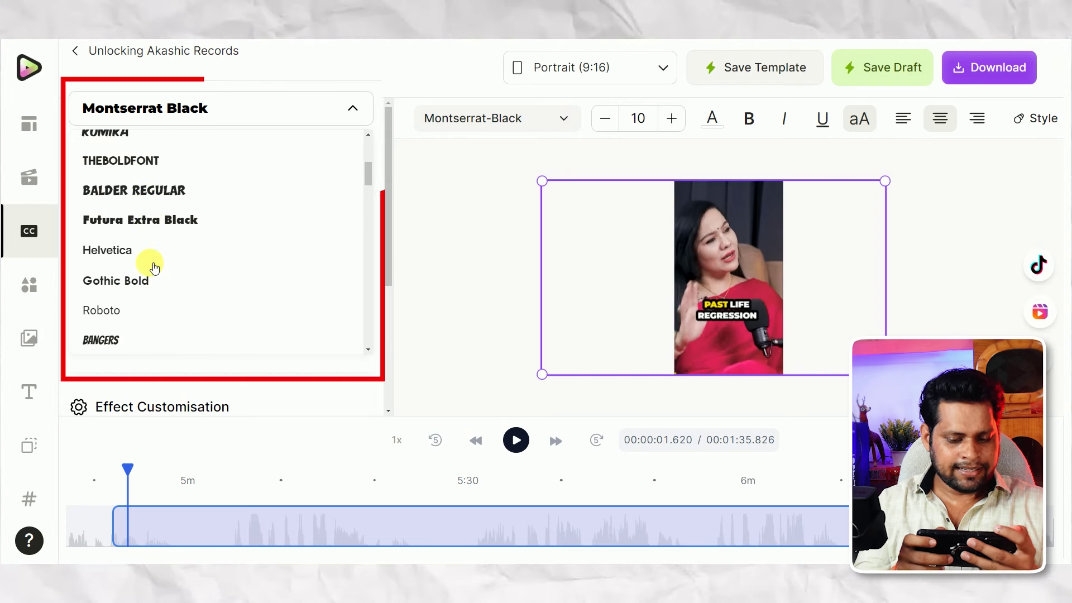
scroll(154, 268, down, 5)
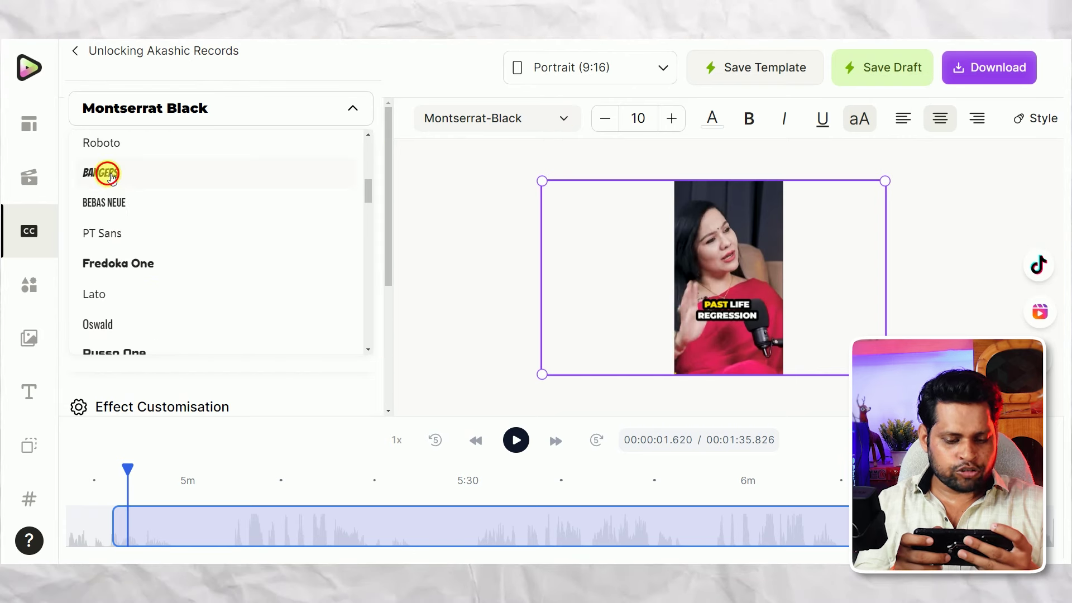
click(112, 176)
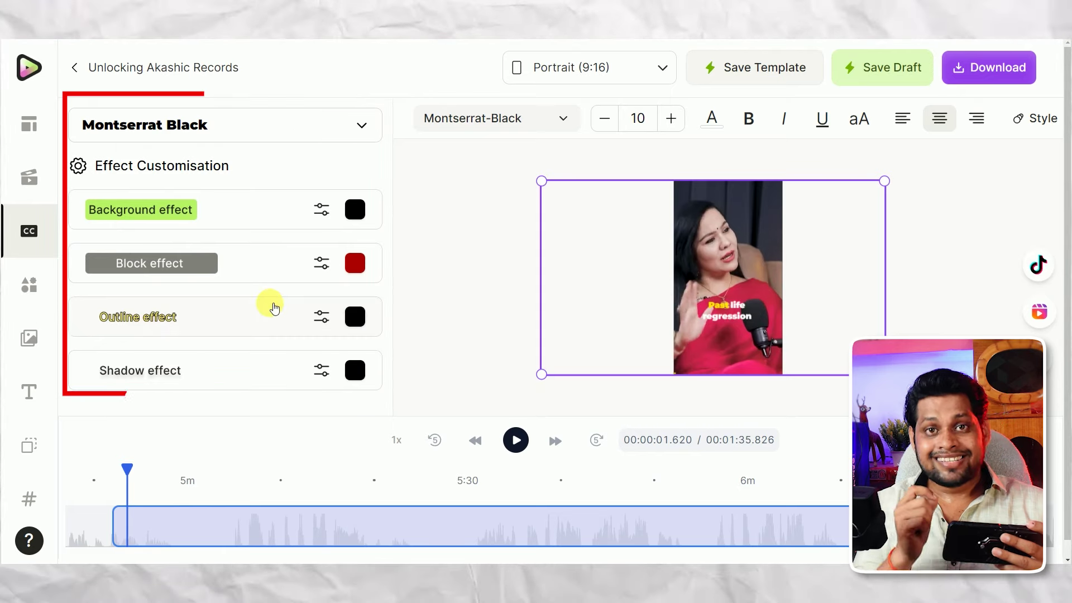
- Try the background, block, outline and shadow effects on the subtitles
click(265, 213)
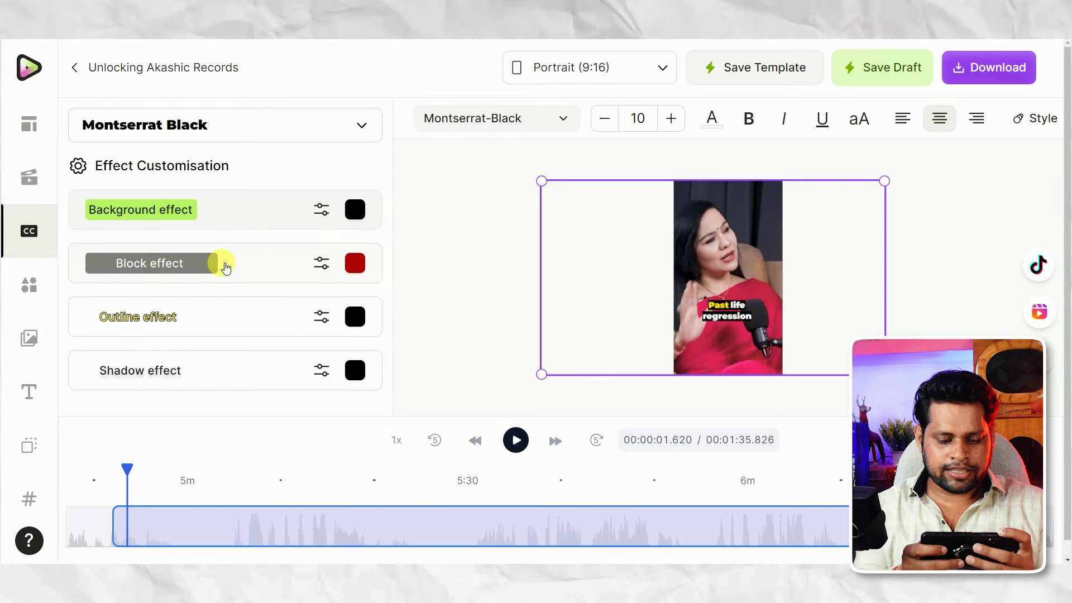
click(268, 272)
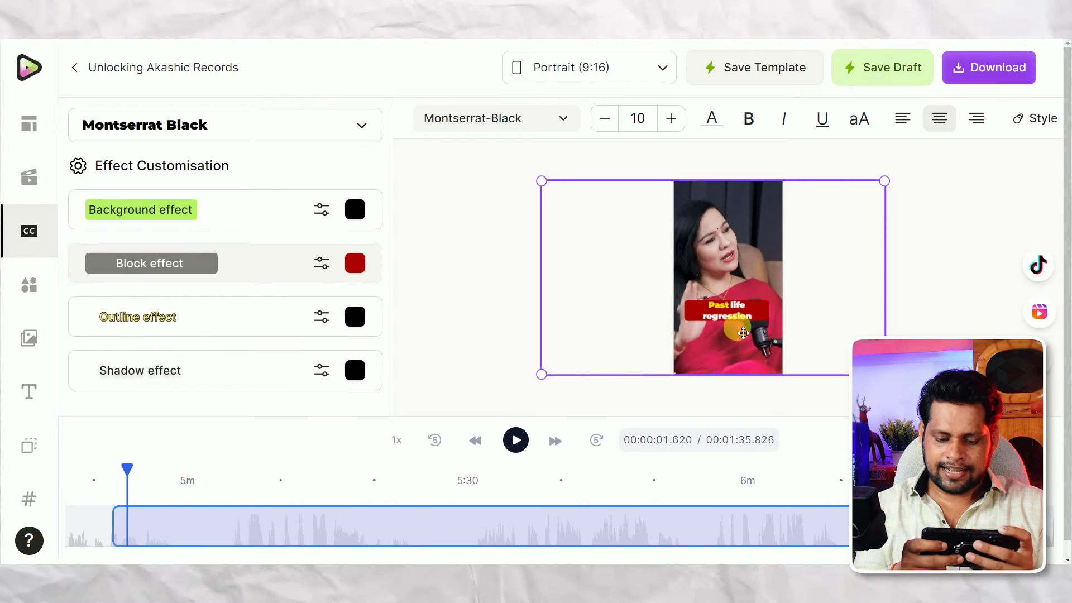
click(312, 334)
click(227, 365)
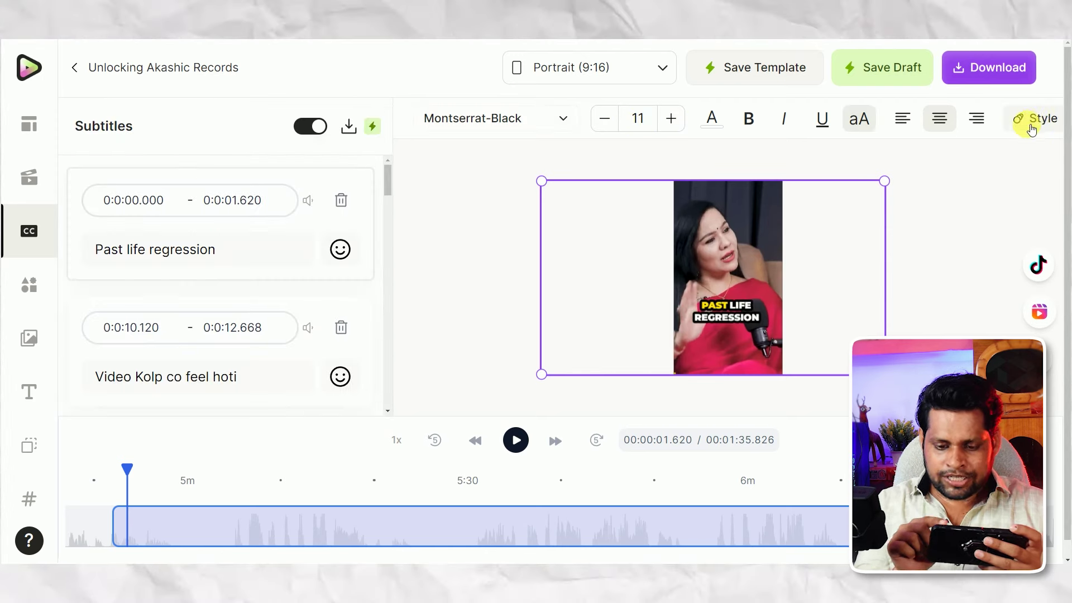
- Review the subtitle style options and the animated caption presets, from Word Background Change to random word highlighting
click(1038, 124)
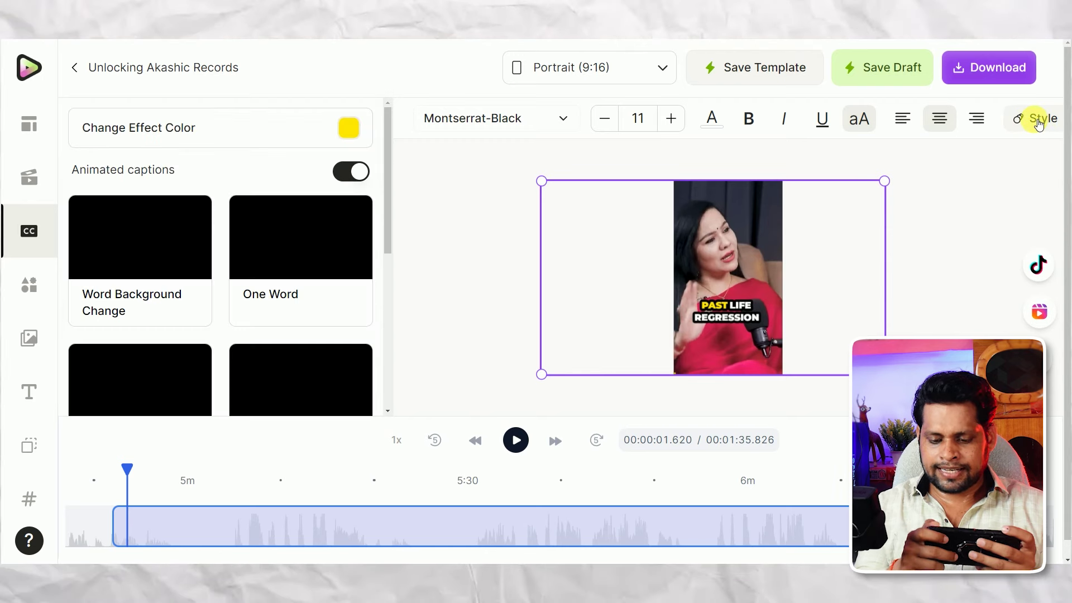
scroll(129, 184, down, 1)
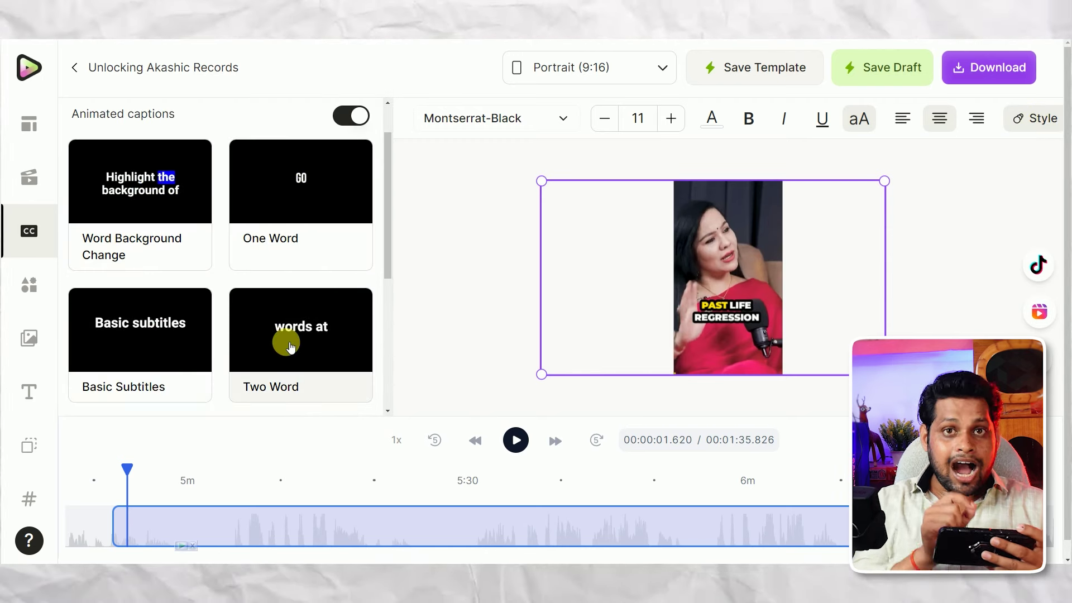
scroll(287, 341, down, 2)
scroll(306, 351, down, 2)
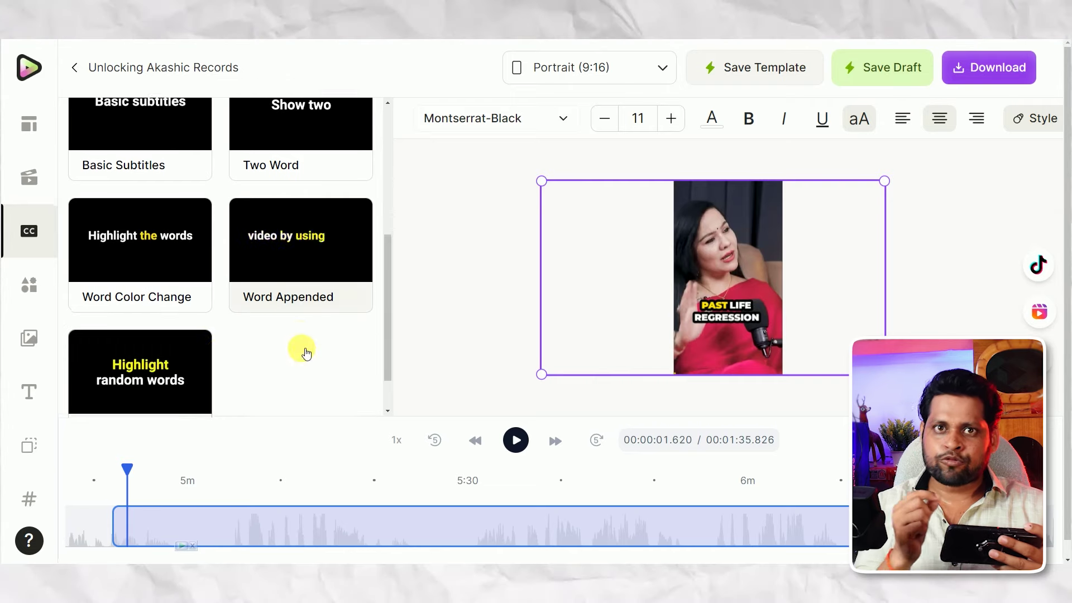
scroll(162, 354, up, 5)
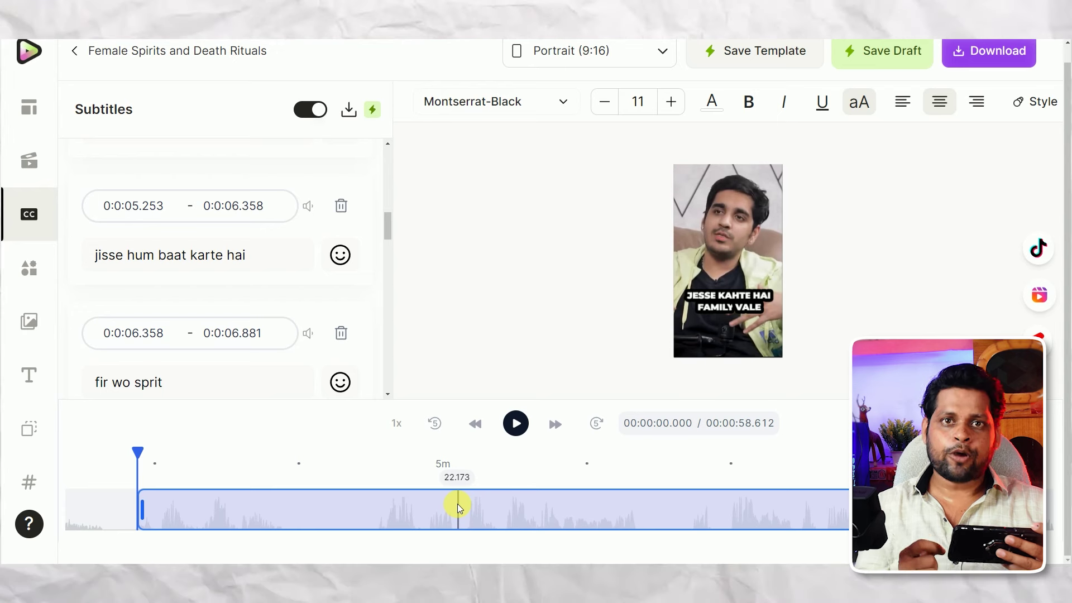
- Preview the opening seconds of the Female Spirits and Death Rituals short and download it at 1x playback speed in 720p
click(516, 424)
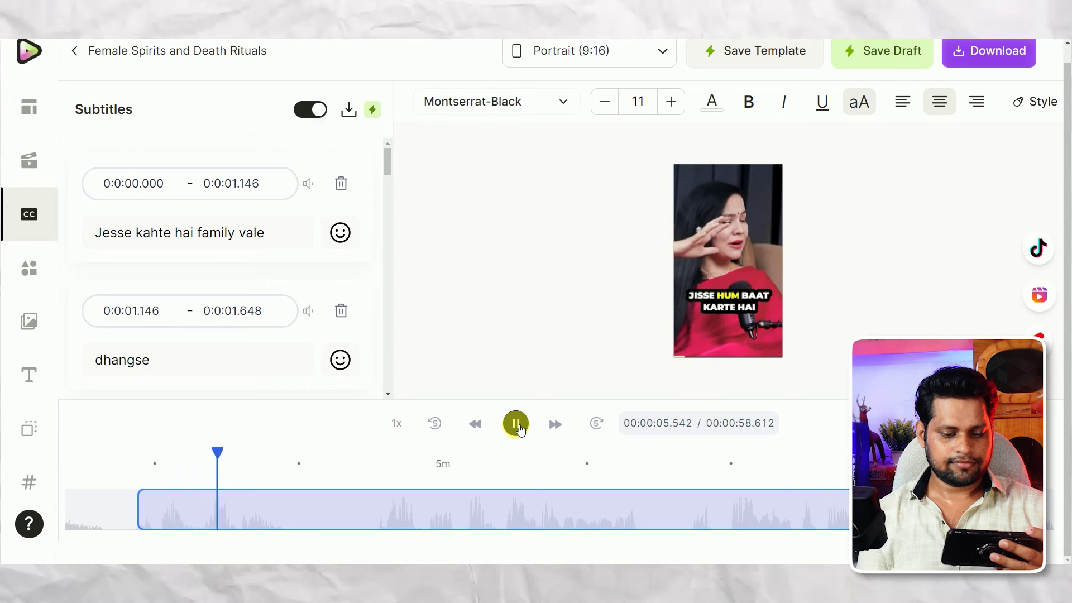
click(518, 427)
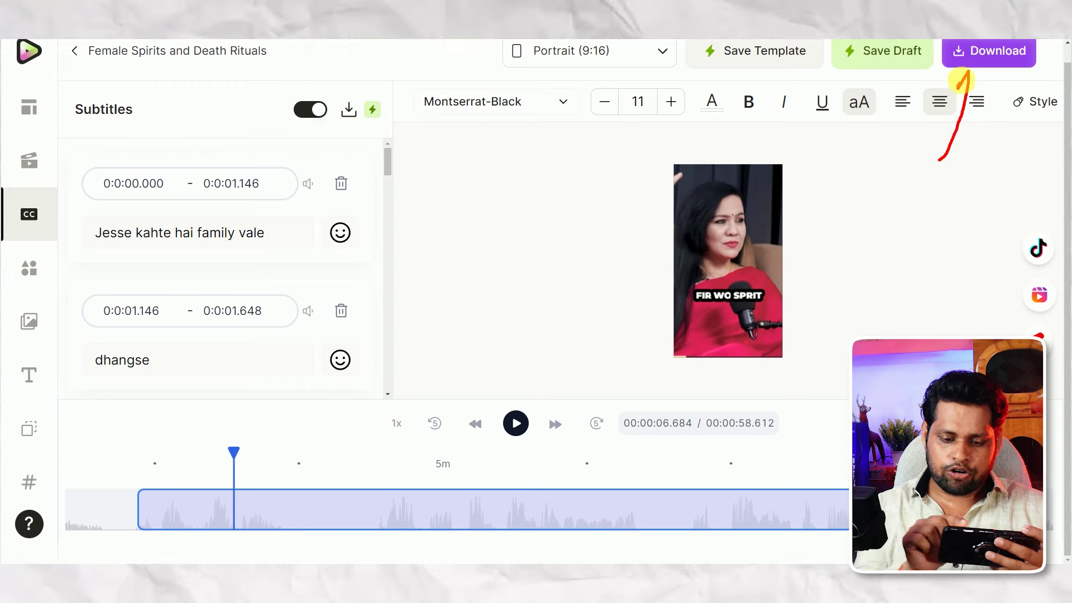
click(992, 54)
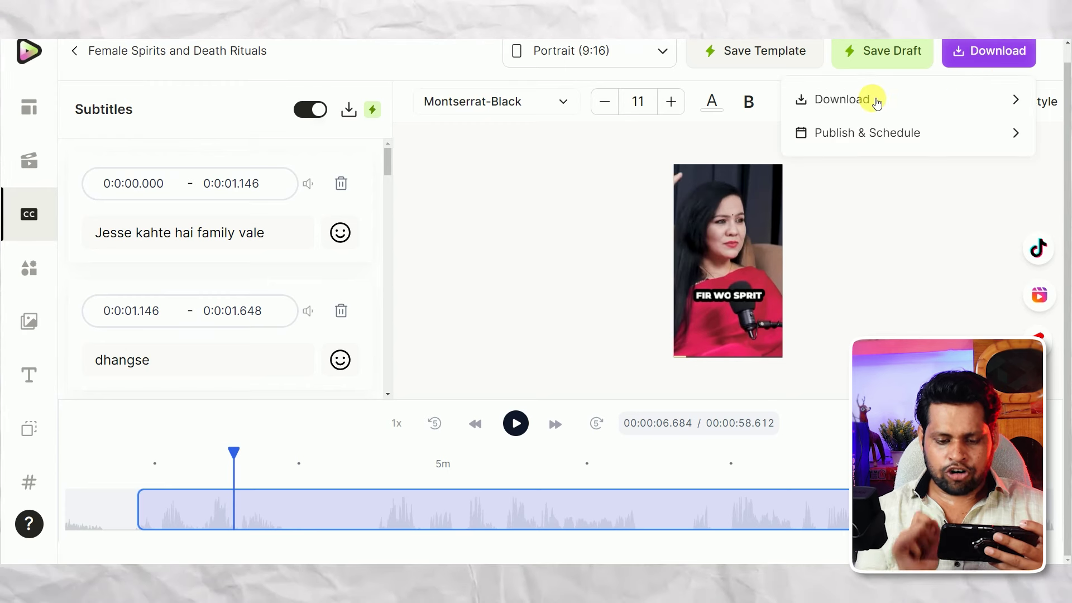
click(874, 101)
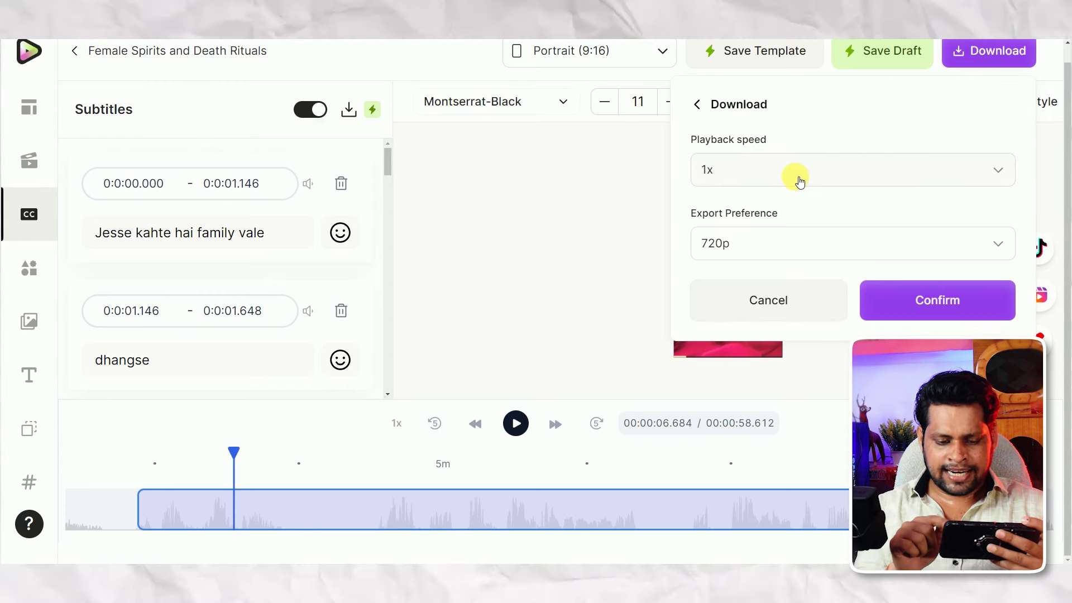
click(943, 302)
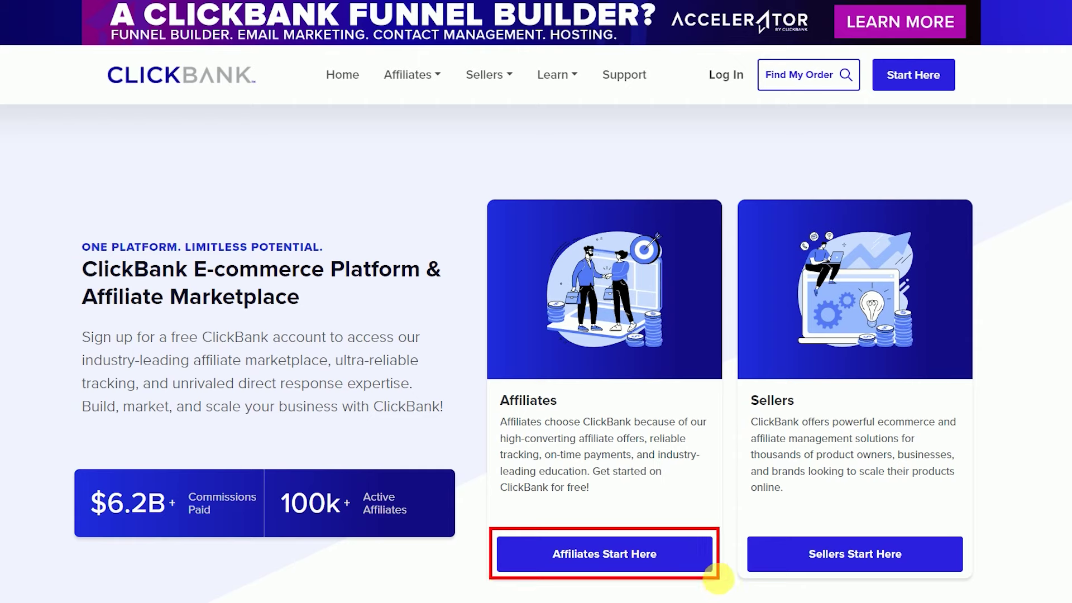
- Start the affiliate sign-up on the ClickBank website
click(608, 556)
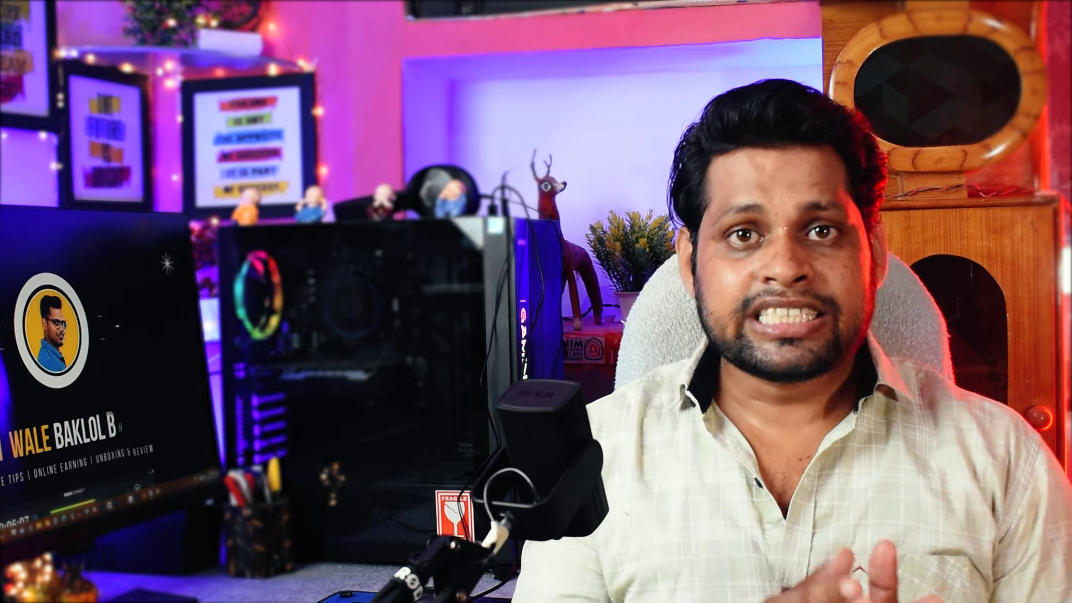